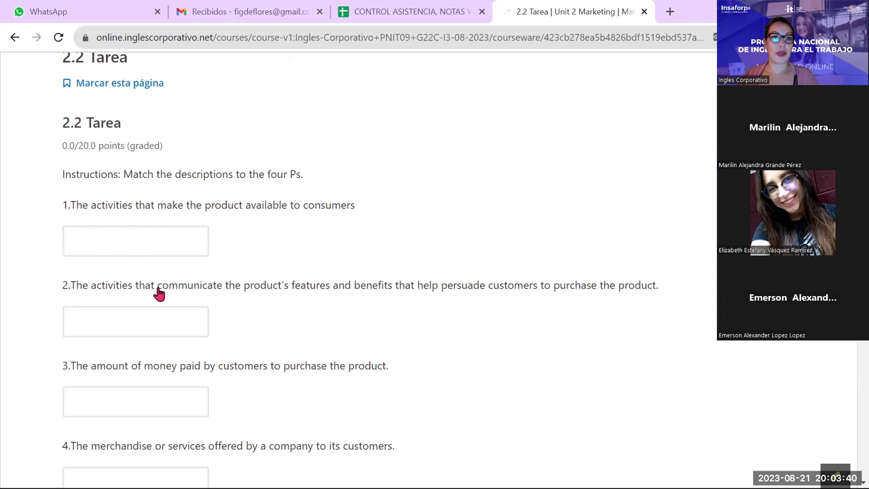
Answer the first two four Ps descriptions with Place for item 1 and Promotion for item 2
{"action": "left_click", "coordinate": [157, 244]}
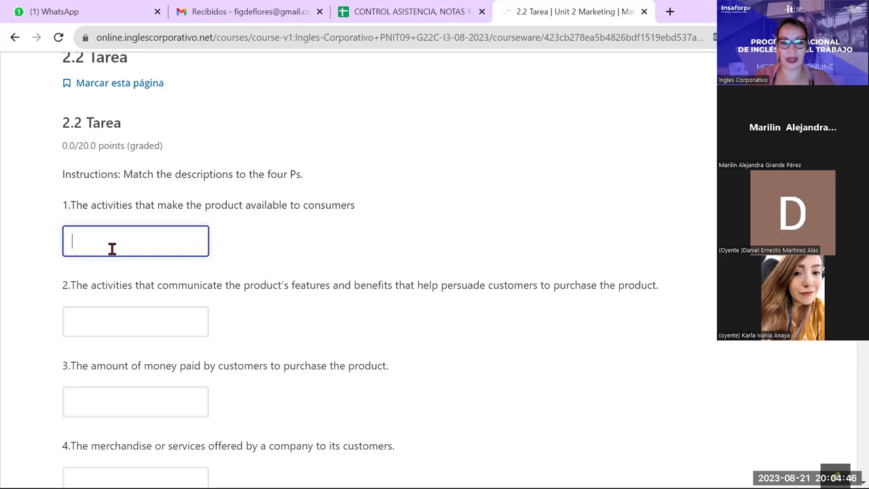
{"action": "type", "text": "Place"}
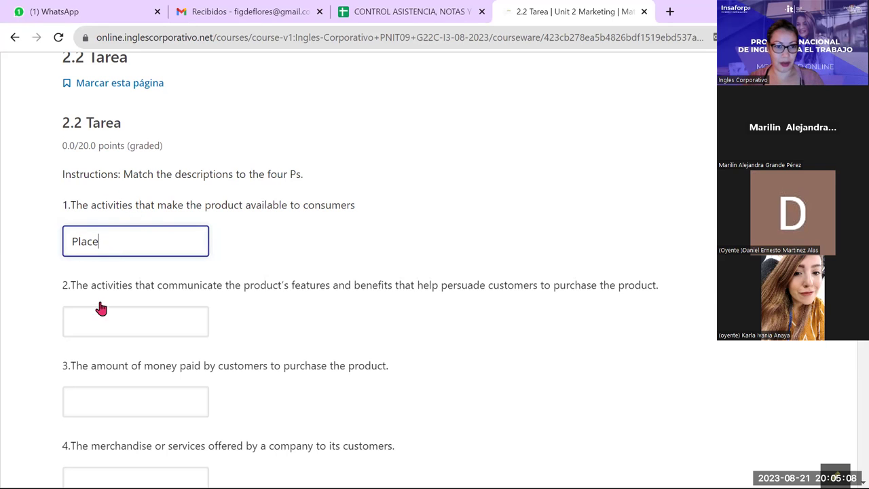
{"action": "left_click", "coordinate": [104, 328]}
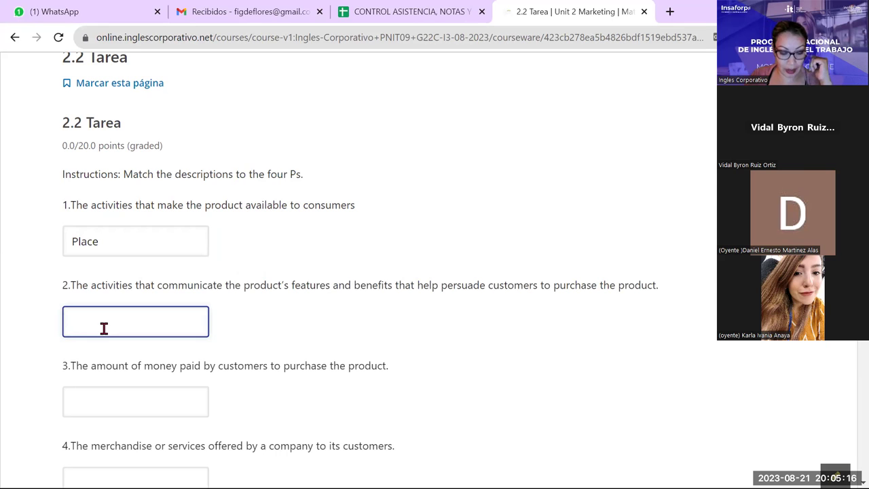
{"action": "type", "text": "Promotion"}
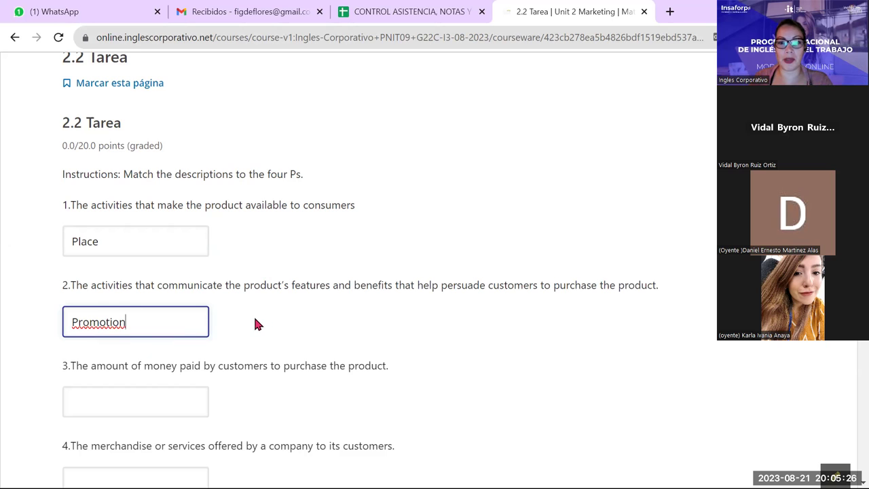
Answer description 3 about the amount of money paid with Price and description 4 about merchandise or services with Product
{"action": "left_click", "coordinate": [131, 385]}
{"action": "left_click", "coordinate": [122, 410]}
{"action": "scroll", "coordinate": [122, 408], "scroll_direction": "down", "scroll_amount": 1}
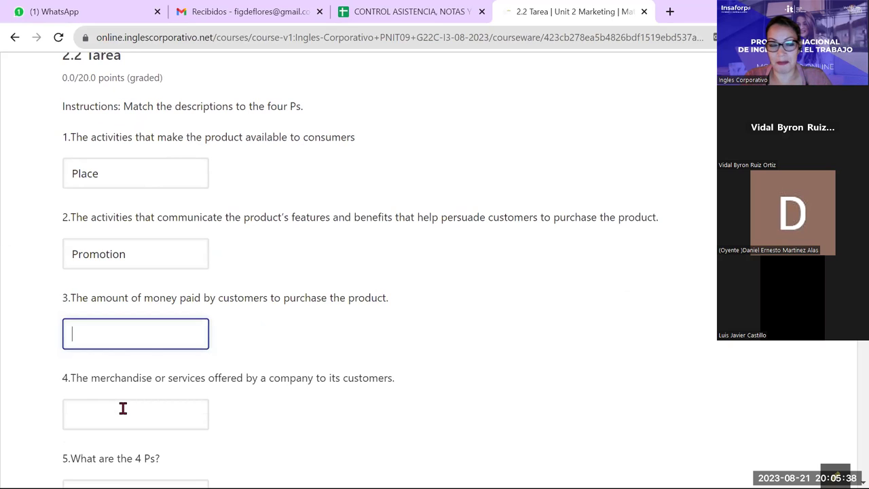
{"action": "type", "text": "Price"}
{"action": "left_click", "coordinate": [88, 420]}
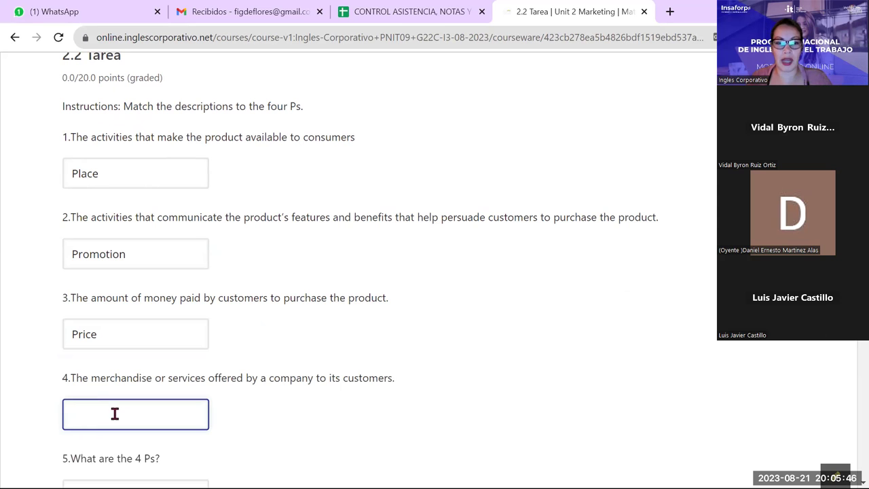
{"action": "scroll", "coordinate": [123, 414], "scroll_direction": "down", "scroll_amount": 1}
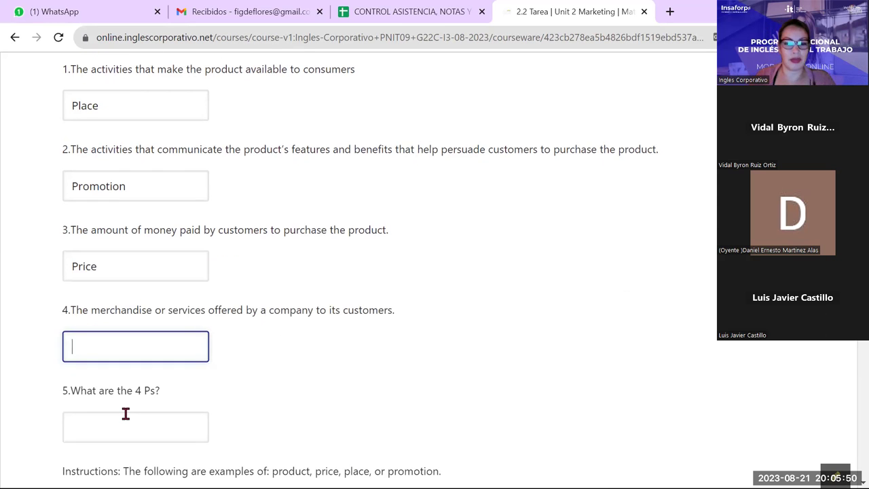
{"action": "type", "text": "Pro"}
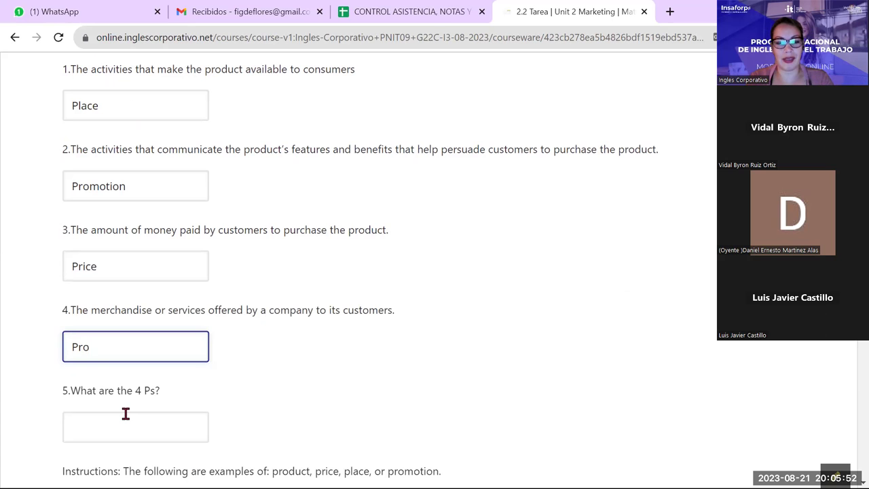
{"action": "type", "text": "duct"}
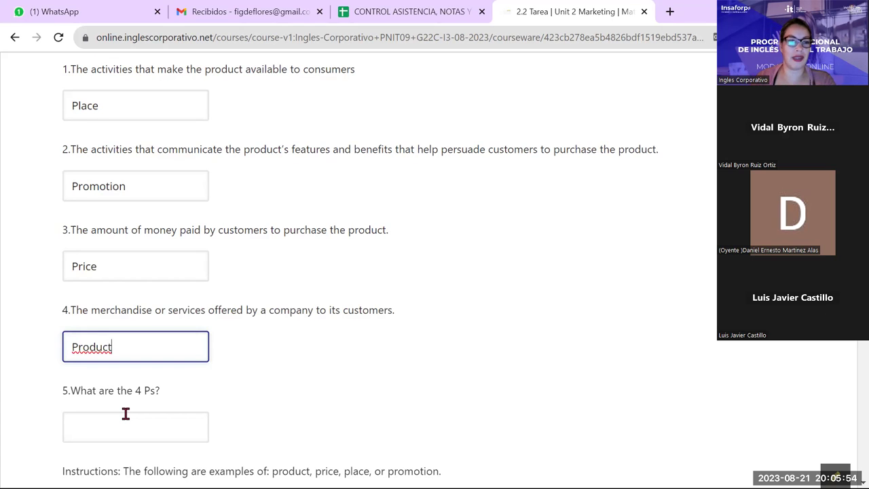
Answer the question "What are the 4 Ps?" with "Place promotion price product"
{"action": "left_click", "coordinate": [118, 424]}
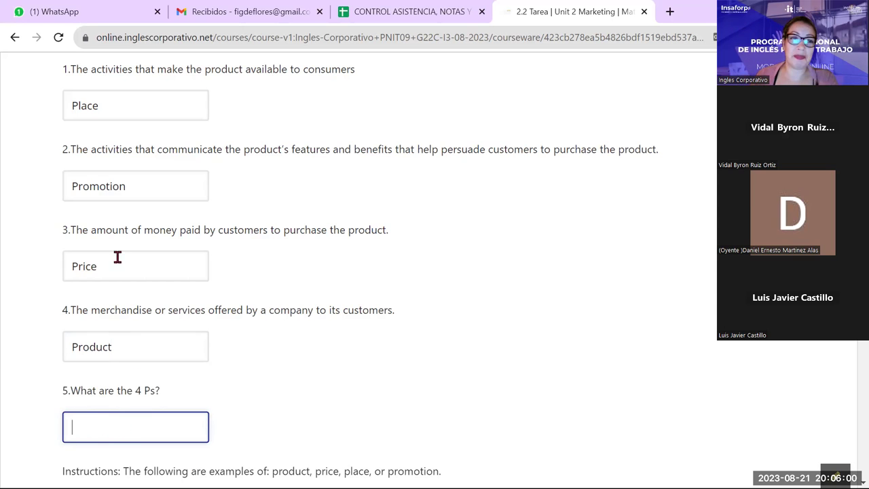
{"action": "type", "text": "Place"}
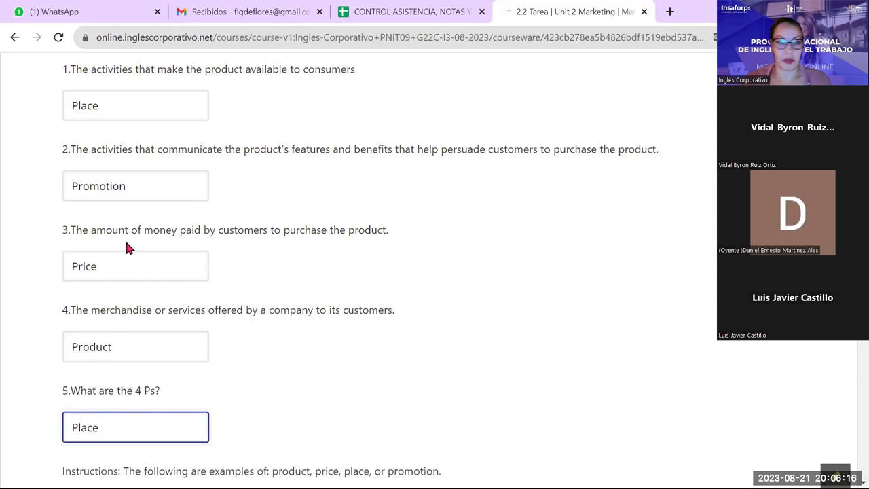
{"action": "type", "text": "p"}
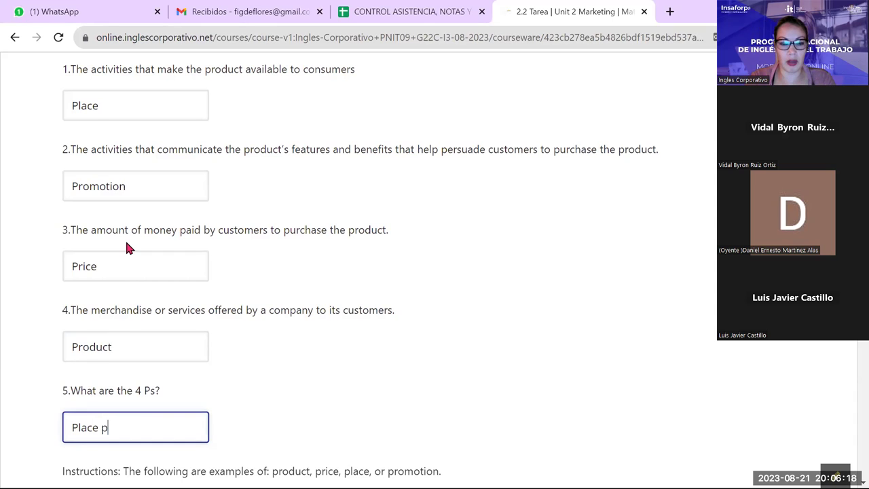
{"action": "type", "text": "romotio"}
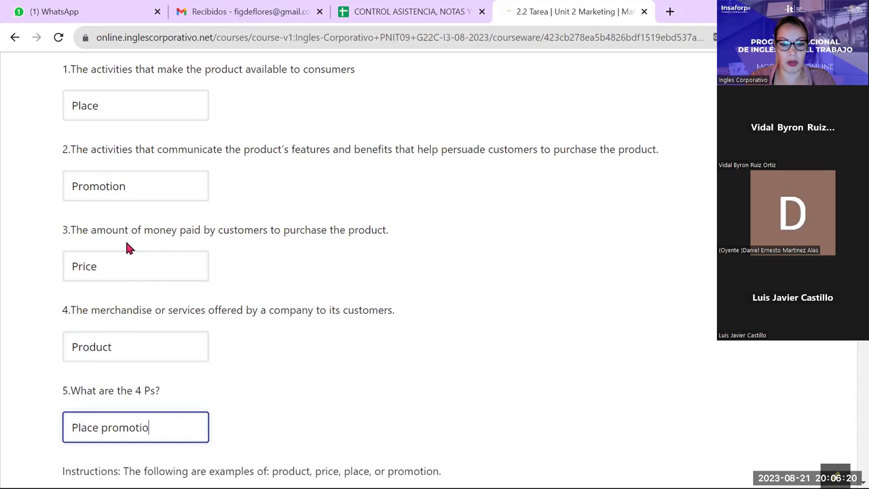
{"action": "type", "text": "n p"}
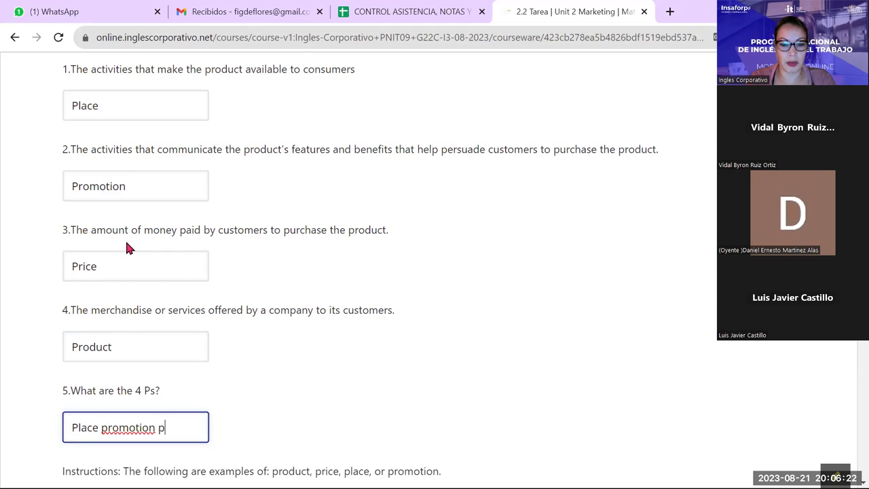
{"action": "type", "text": "rice "}
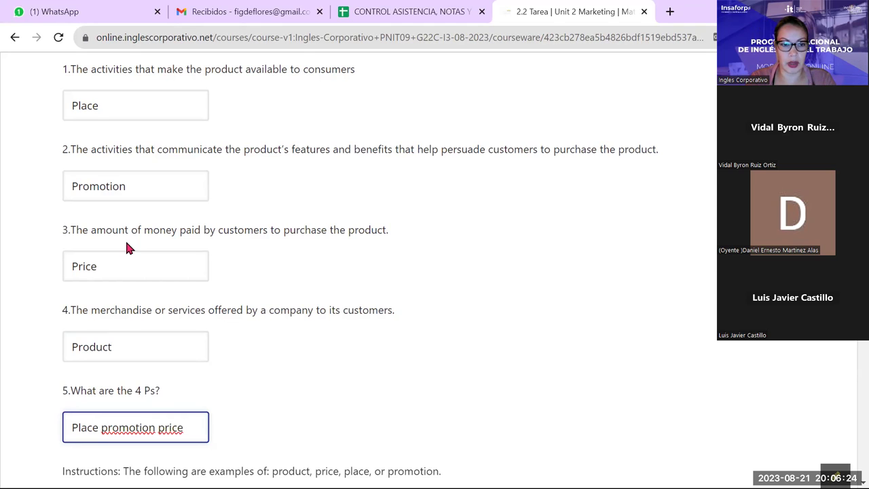
{"action": "type", "text": "pro"}
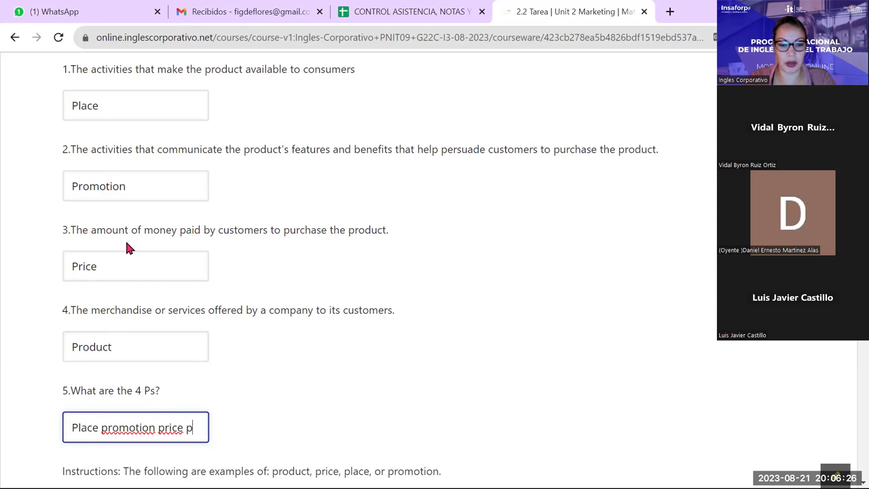
{"action": "type", "text": "duct"}
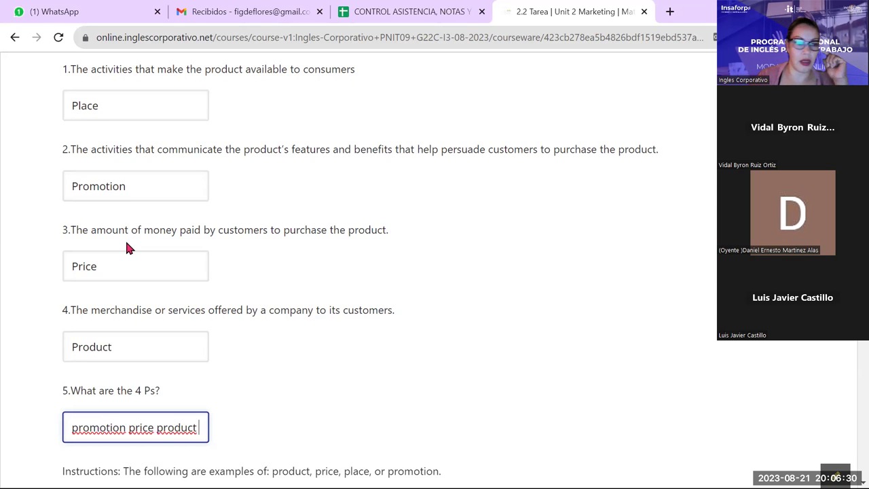
Choose Place as the category for the Inventory example
{"action": "scroll", "coordinate": [204, 363], "scroll_direction": "down", "scroll_amount": 6}
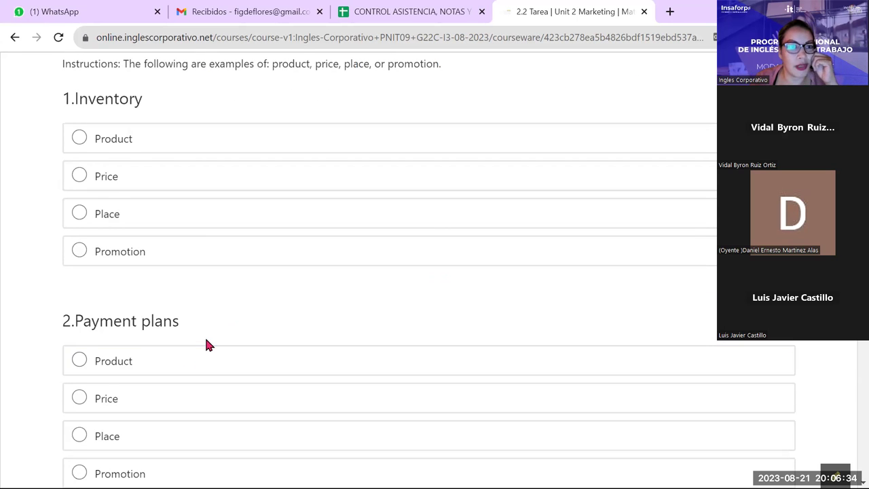
{"action": "scroll", "coordinate": [205, 340], "scroll_direction": "up", "scroll_amount": 3}
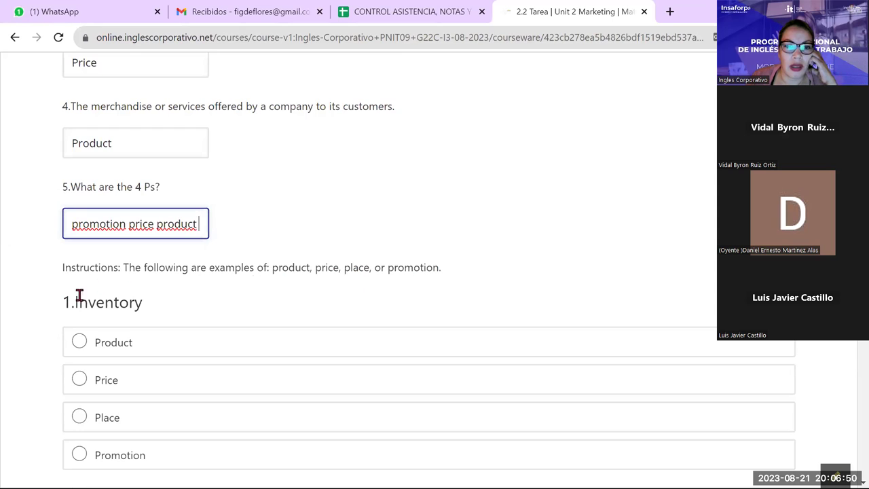
{"action": "left_click", "coordinate": [79, 344]}
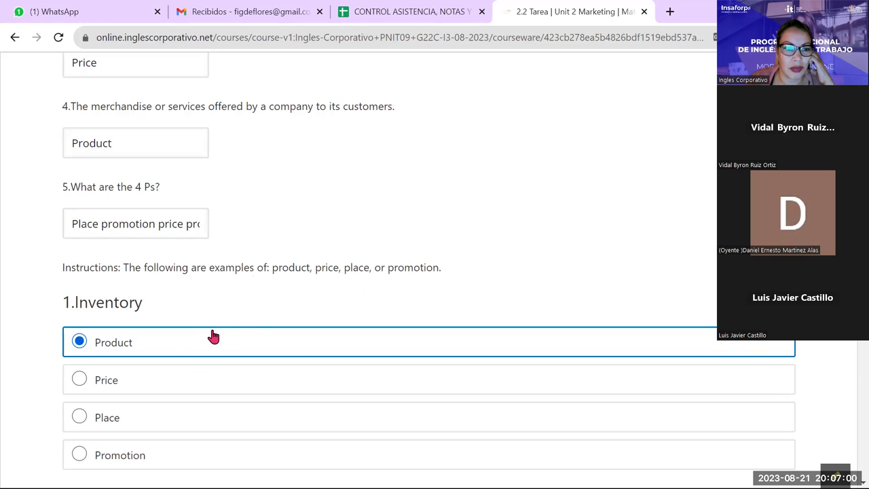
{"action": "left_click", "coordinate": [78, 415]}
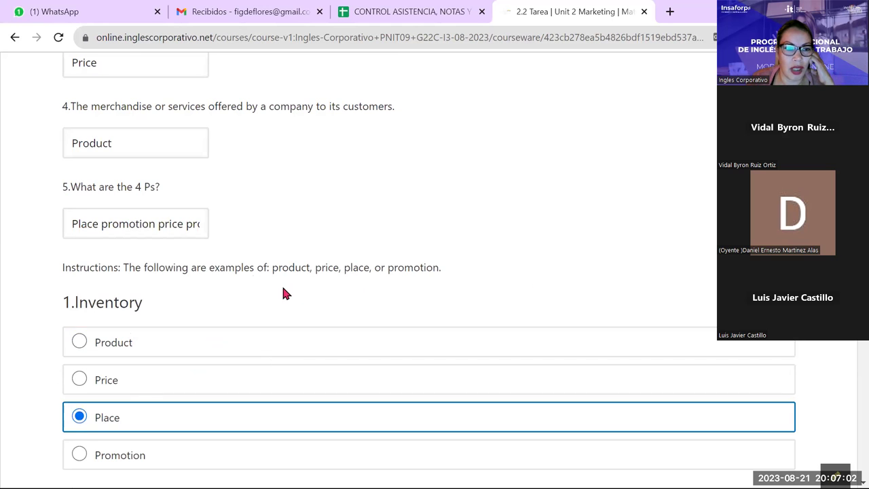
Classify Payment plans as Price and Retail locations as Place
{"action": "scroll", "coordinate": [282, 289], "scroll_direction": "down", "scroll_amount": 3}
{"action": "scroll", "coordinate": [290, 306], "scroll_direction": "down", "scroll_amount": 2}
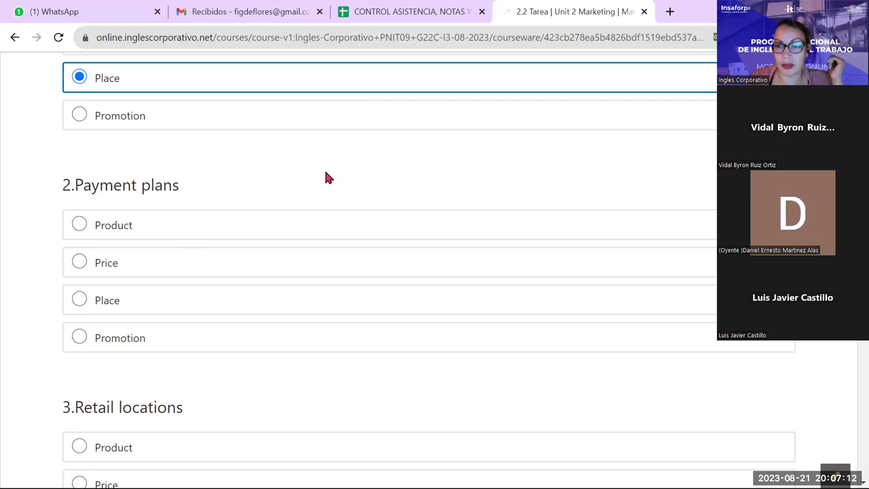
{"action": "left_click", "coordinate": [92, 270]}
{"action": "scroll", "coordinate": [128, 317], "scroll_direction": "down", "scroll_amount": 1}
{"action": "scroll", "coordinate": [129, 317], "scroll_direction": "down", "scroll_amount": 2}
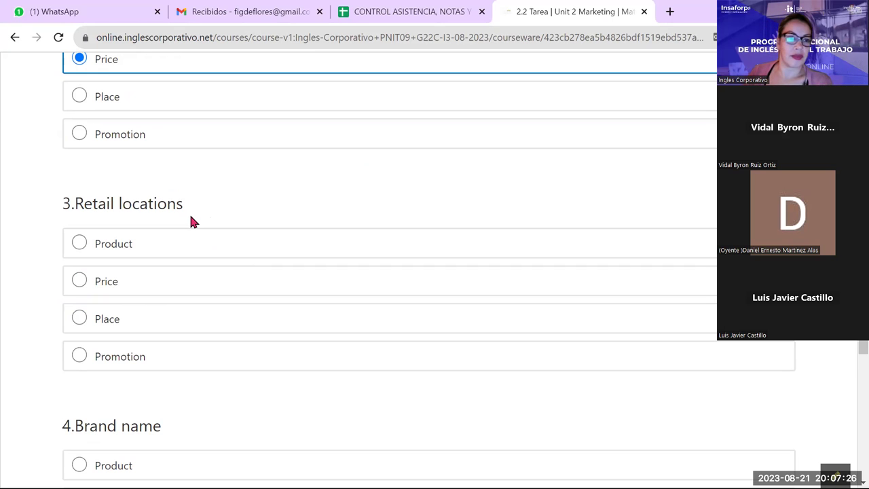
{"action": "left_click", "coordinate": [78, 317]}
Classify Brand name as Product and Advertising as Promotion
{"action": "scroll", "coordinate": [132, 360], "scroll_direction": "down", "scroll_amount": 1}
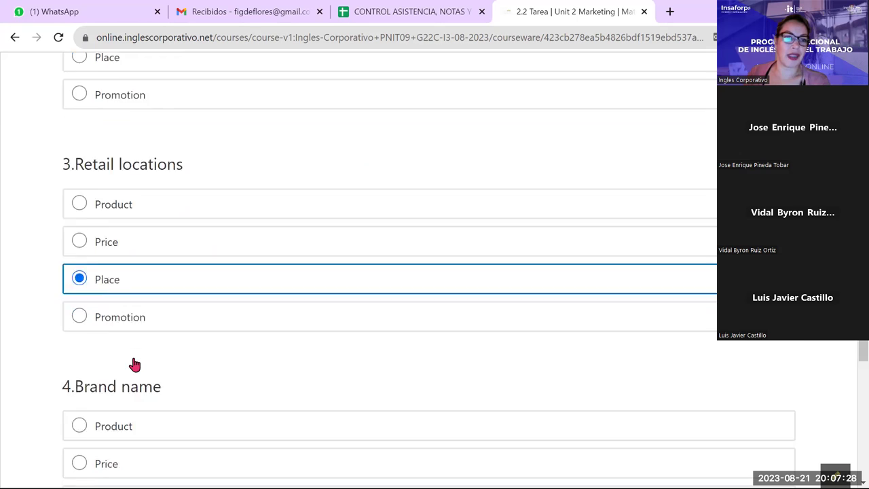
{"action": "scroll", "coordinate": [134, 365], "scroll_direction": "down", "scroll_amount": 3}
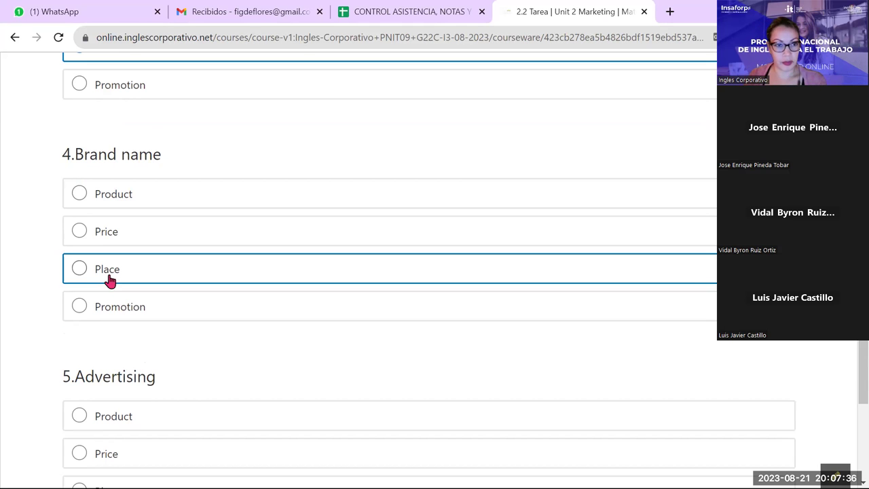
{"action": "left_click", "coordinate": [81, 201]}
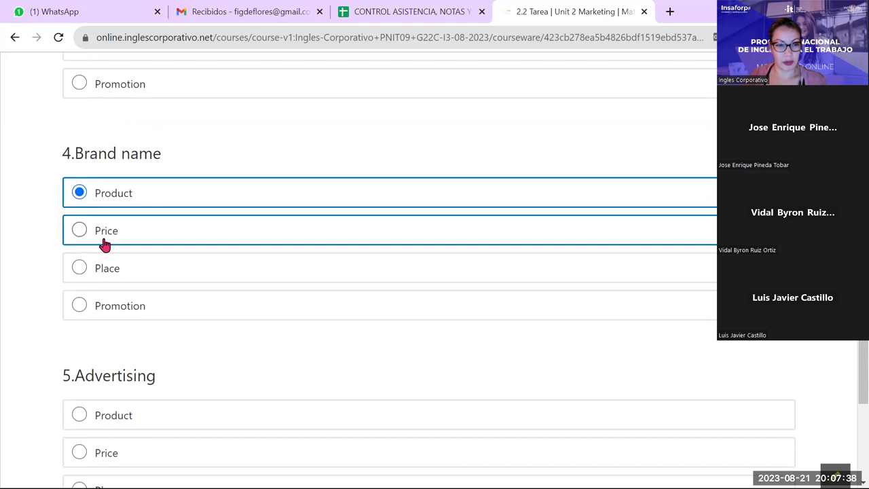
{"action": "scroll", "coordinate": [136, 272], "scroll_direction": "down", "scroll_amount": 3}
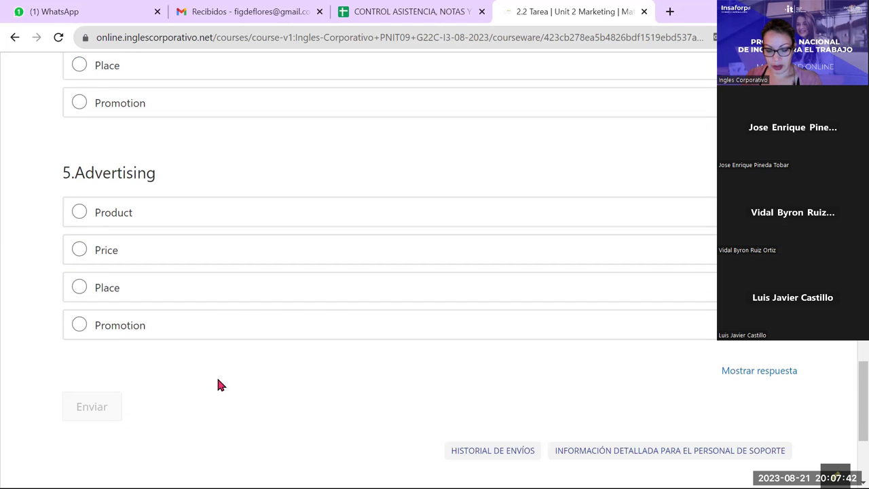
{"action": "left_click", "coordinate": [90, 322]}
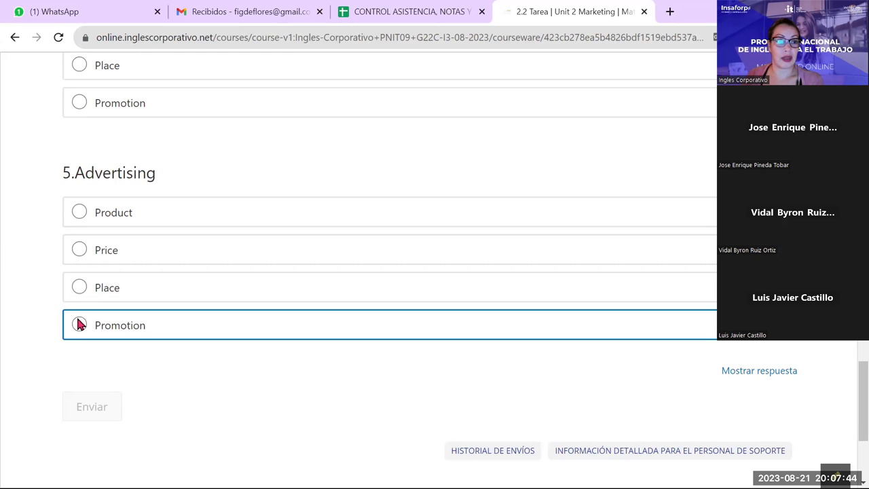
Submit the homework answers and review how each one is marked
{"action": "left_click", "coordinate": [102, 415]}
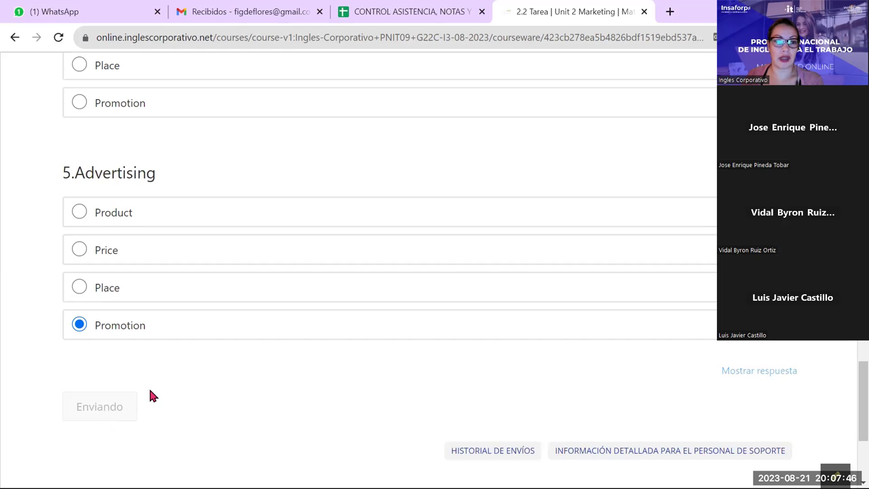
{"action": "scroll", "coordinate": [149, 387], "scroll_direction": "down", "scroll_amount": 2}
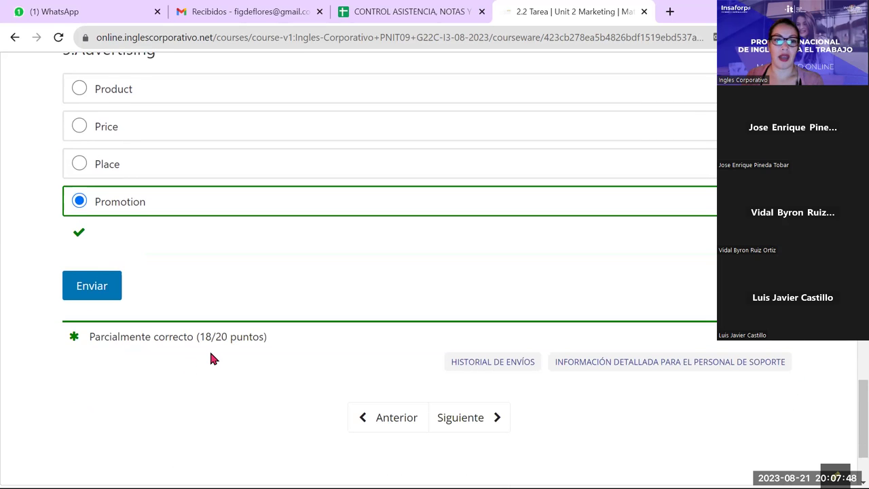
{"action": "scroll", "coordinate": [210, 355], "scroll_direction": "up", "scroll_amount": 10}
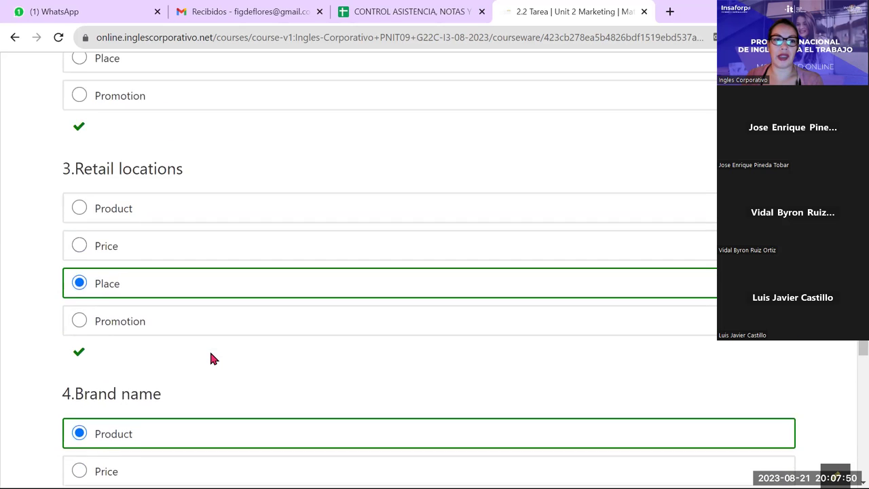
{"action": "scroll", "coordinate": [210, 359], "scroll_direction": "up", "scroll_amount": 6}
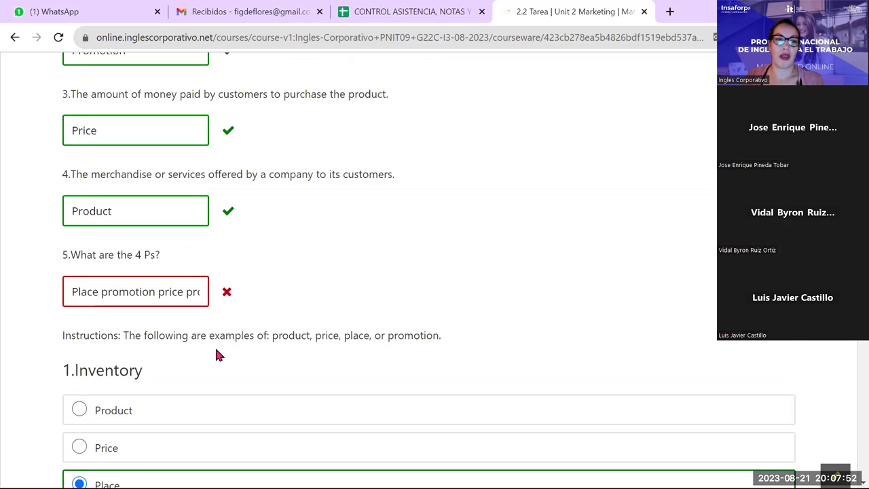
{"action": "left_click", "coordinate": [100, 292]}
{"action": "key", "text": "BackSpace"}
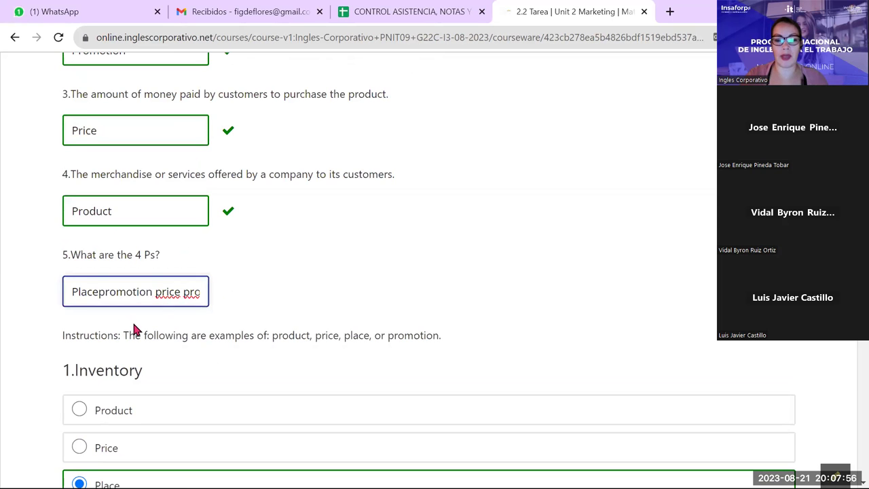
{"action": "type", "text": ","}
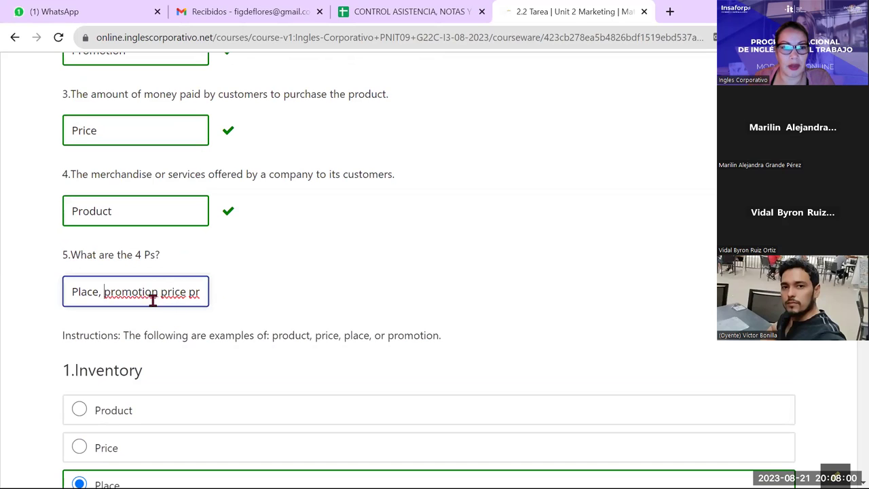
{"action": "left_click", "coordinate": [157, 292]}
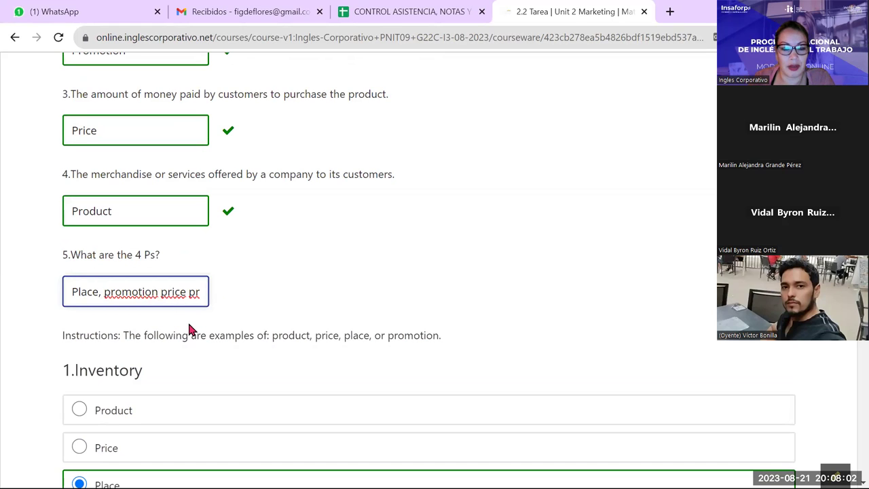
Replace the answer to "What are the 4 Ps?" with the list "product, price, place, or promotion." copied from the instructions below it
{"action": "left_click_drag", "start_coordinate": [68, 293], "coordinate": [290, 282]}
{"action": "key", "text": "BackSpace"}
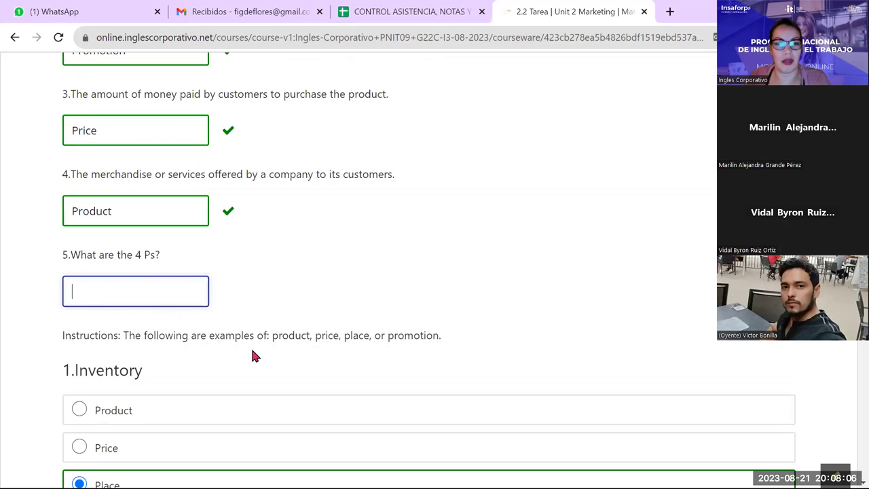
{"action": "left_click_drag", "start_coordinate": [270, 335], "coordinate": [442, 337]}
{"action": "key", "text": "ctrl+c"}
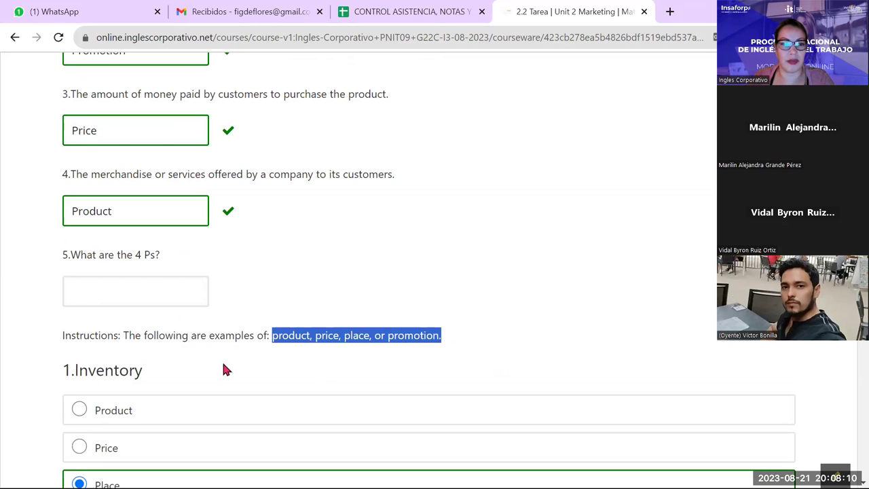
{"action": "left_click", "coordinate": [99, 293]}
{"action": "key", "text": "ctrl+v"}
Edit the pasted list of the 4 Ps to read "product, price, place, promotion", removing the word "or" and the final period
{"action": "left_click", "coordinate": [141, 293]}
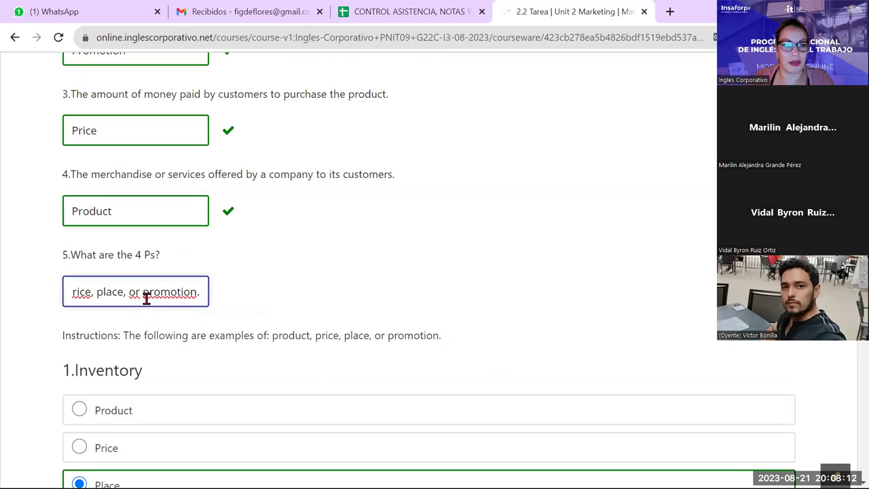
{"action": "key", "text": "BackSpace"}
{"action": "key", "text": "BackSpace"}
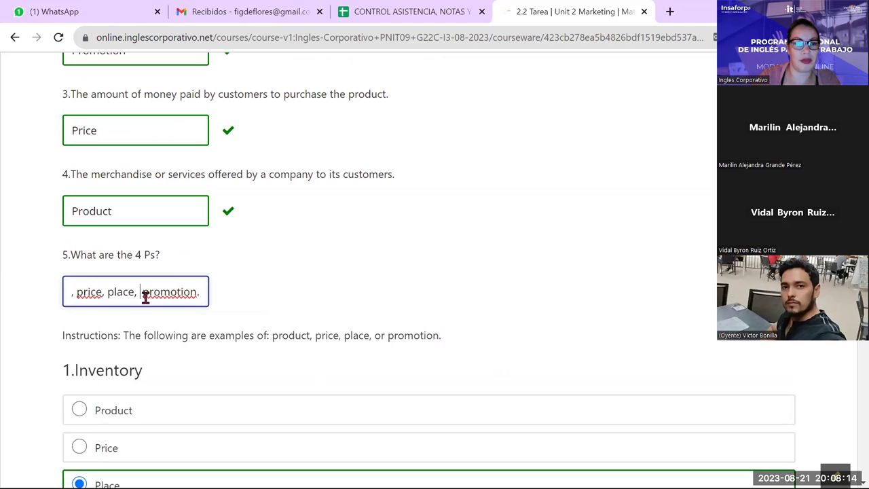
{"action": "key", "text": "BackSpace"}
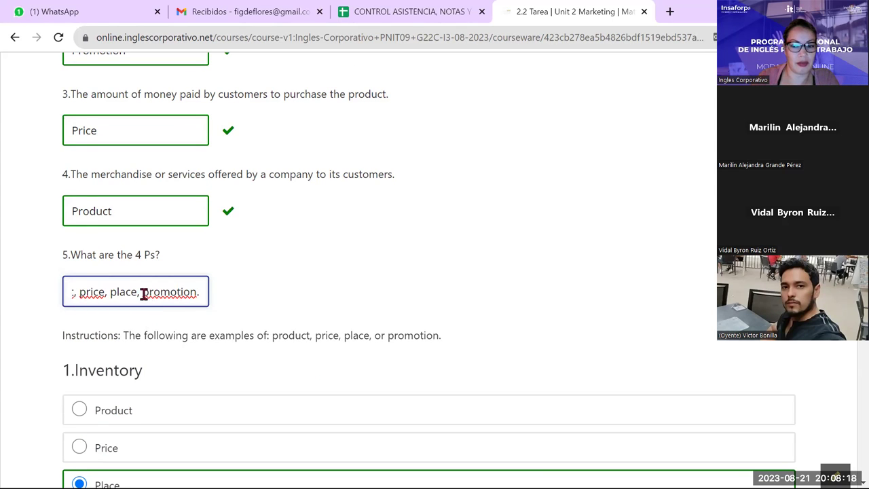
{"action": "key", "text": "End"}
{"action": "key", "text": "BackSpace"}
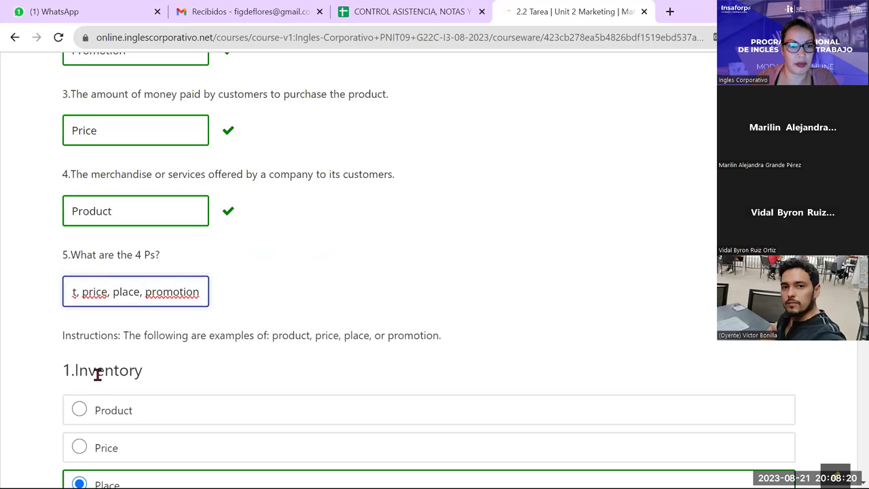
Resubmit the 2.2 Tarea homework and check how the answer listing the 4 Ps is marked
{"action": "scroll", "coordinate": [145, 314], "scroll_direction": "down", "scroll_amount": 15}
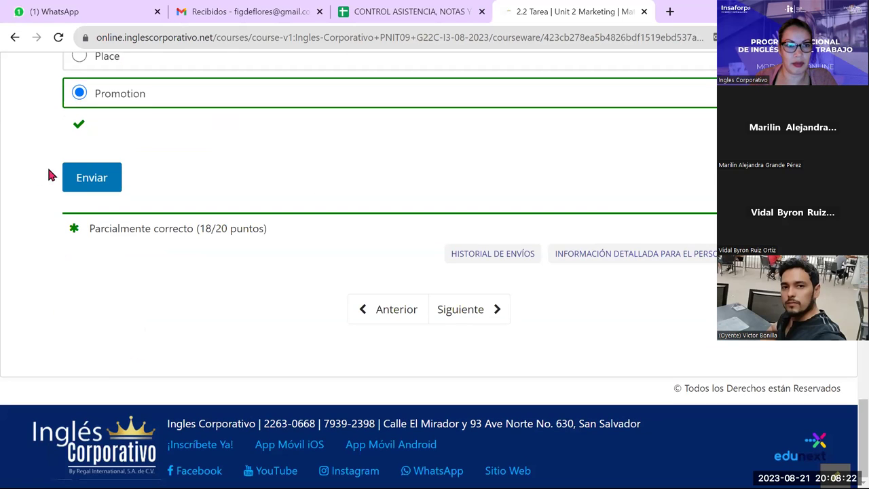
{"action": "left_click", "coordinate": [92, 174]}
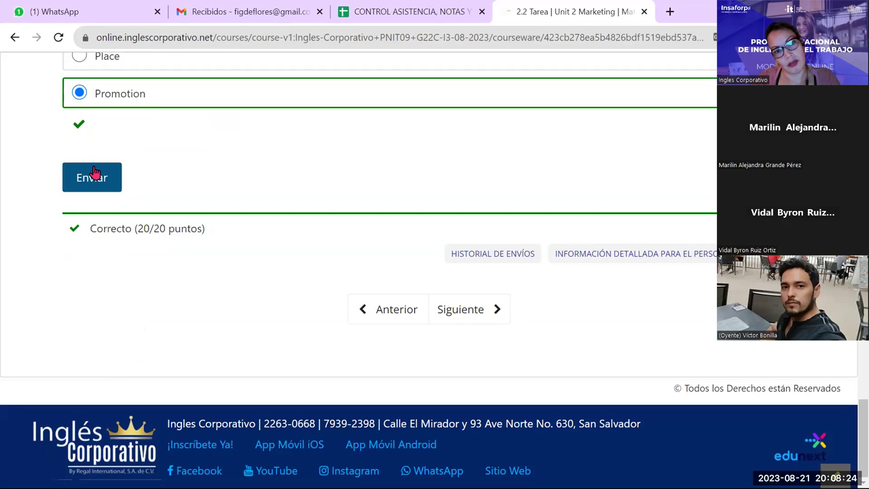
{"action": "scroll", "coordinate": [127, 224], "scroll_direction": "up", "scroll_amount": 11}
{"action": "scroll", "coordinate": [135, 252], "scroll_direction": "up", "scroll_amount": 7}
{"action": "left_click_drag", "start_coordinate": [71, 185], "coordinate": [286, 188]}
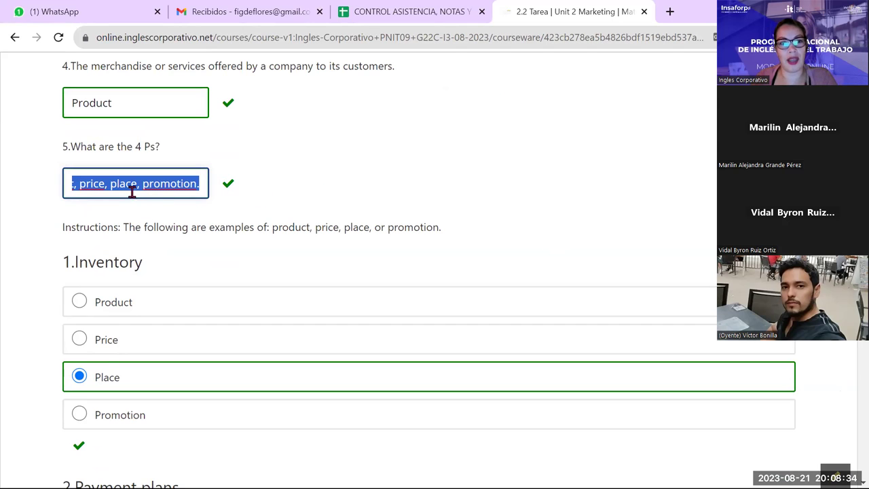
{"action": "left_click", "coordinate": [201, 186]}
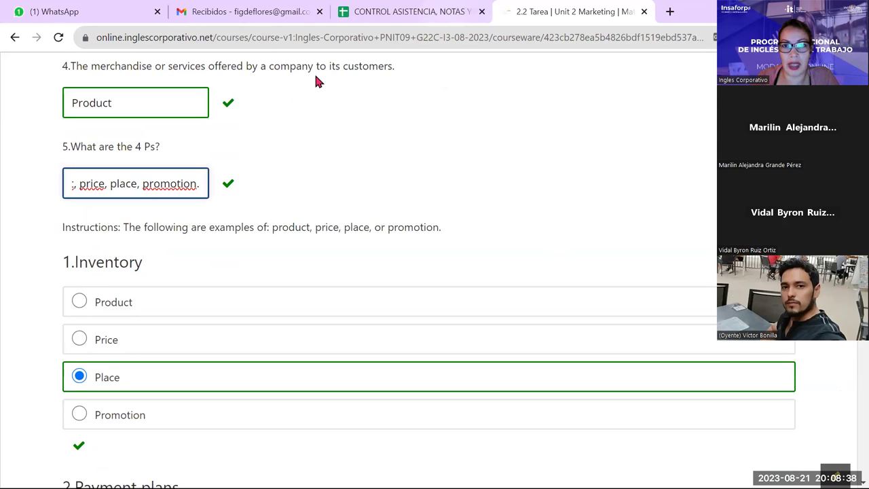
{"action": "left_click", "coordinate": [499, 243]}
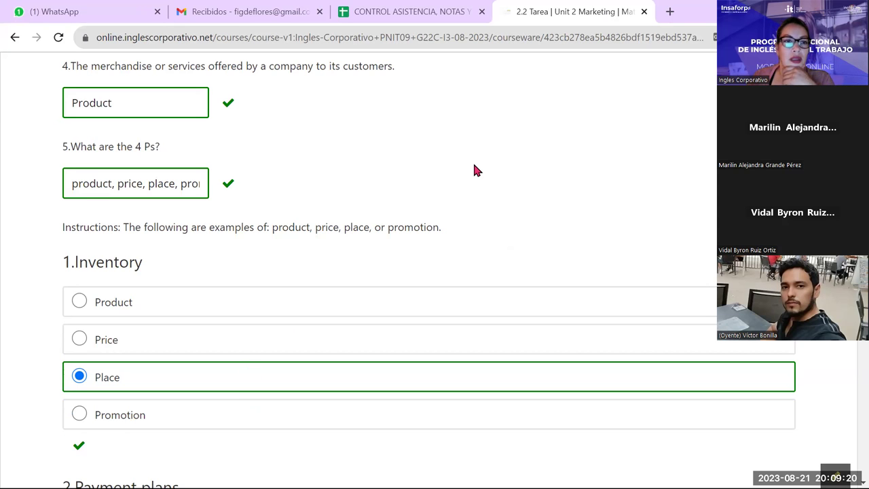
Review the five written answers about the four Ps and how each one is marked
{"action": "scroll", "coordinate": [475, 170], "scroll_direction": "up", "scroll_amount": 5}
{"action": "scroll", "coordinate": [475, 169], "scroll_direction": "up", "scroll_amount": 3}
{"action": "scroll", "coordinate": [409, 273], "scroll_direction": "down", "scroll_amount": 3}
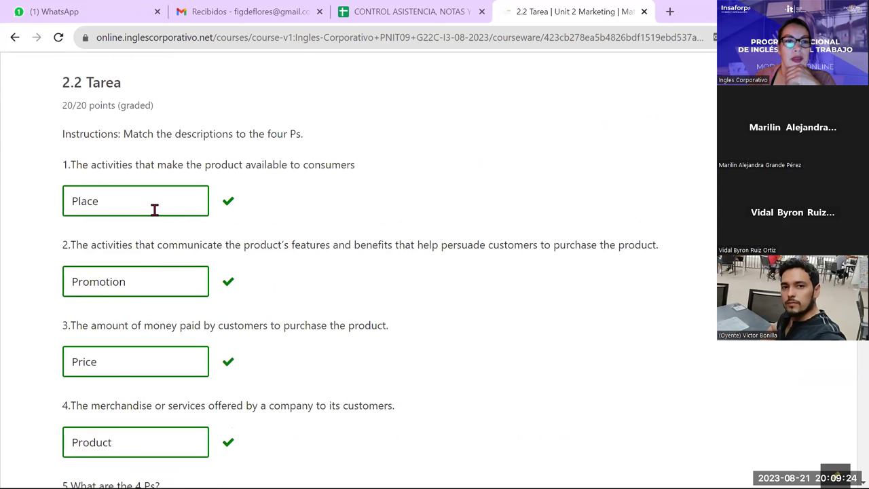
{"action": "left_click", "coordinate": [136, 283]}
{"action": "scroll", "coordinate": [129, 272], "scroll_direction": "down", "scroll_amount": 2}
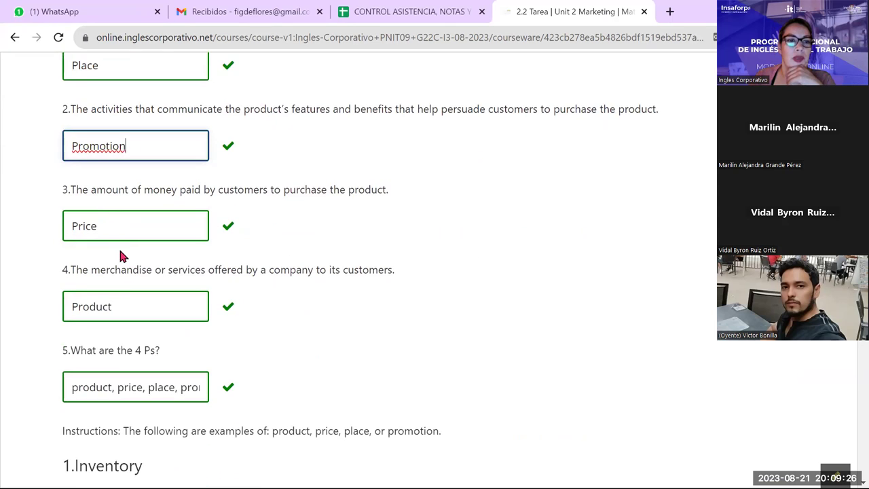
{"action": "left_click", "coordinate": [116, 228]}
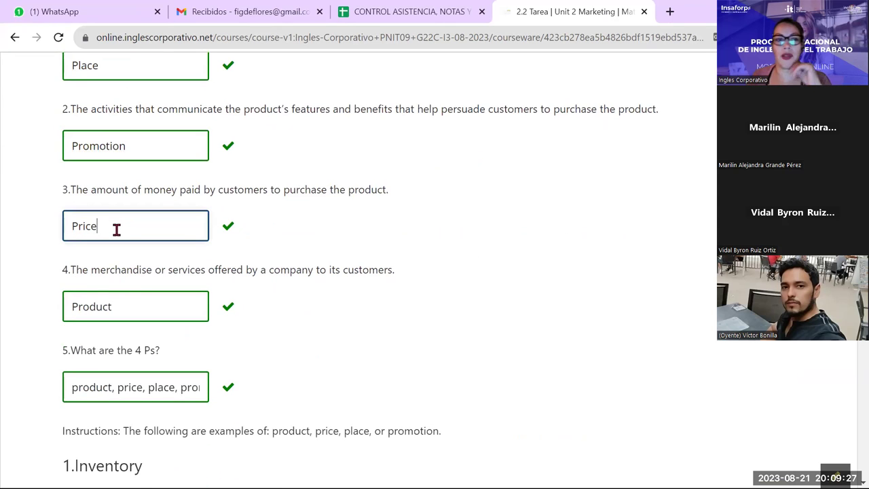
{"action": "left_click", "coordinate": [138, 309]}
{"action": "scroll", "coordinate": [137, 310], "scroll_direction": "down", "scroll_amount": 2}
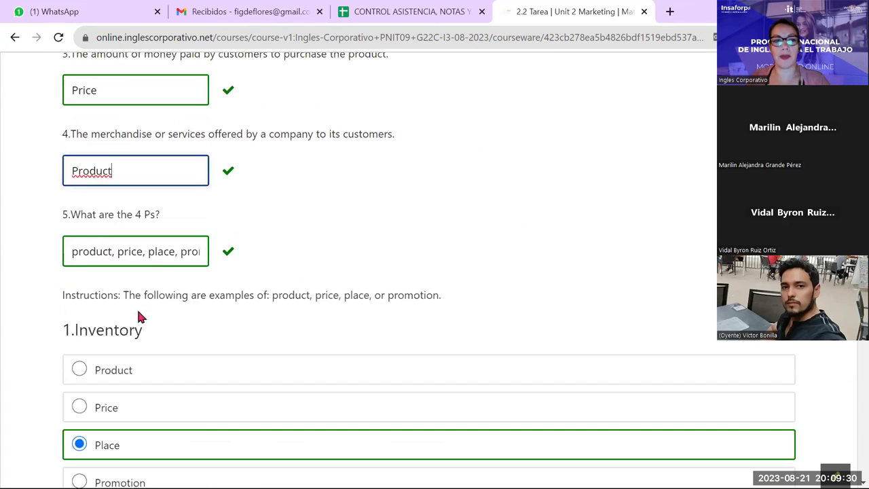
{"action": "left_click_drag", "start_coordinate": [72, 252], "coordinate": [215, 269]}
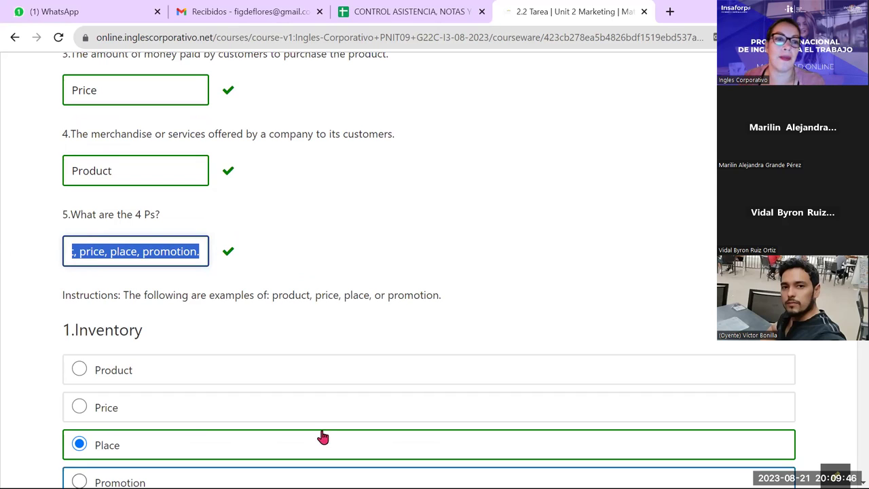
{"action": "left_click", "coordinate": [234, 321]}
Review the marked category choices from Inventory through Advertising, ending back at the start of the homework page
{"action": "scroll", "coordinate": [234, 321], "scroll_direction": "down", "scroll_amount": 2}
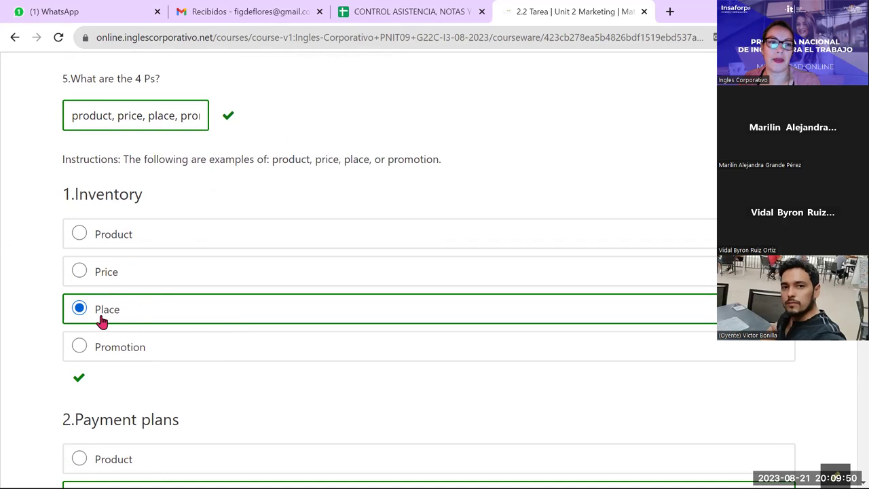
{"action": "scroll", "coordinate": [102, 320], "scroll_direction": "down", "scroll_amount": 2}
{"action": "scroll", "coordinate": [157, 374], "scroll_direction": "down", "scroll_amount": 3}
{"action": "scroll", "coordinate": [155, 370], "scroll_direction": "down", "scroll_amount": 2}
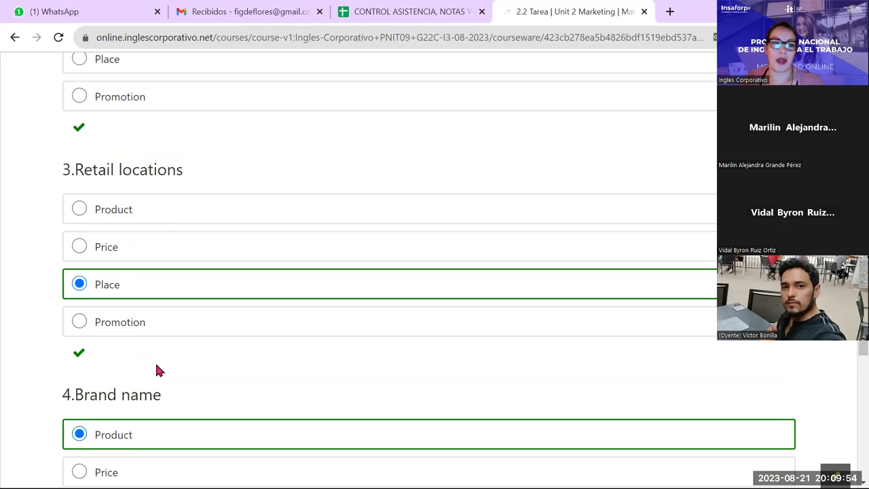
{"action": "scroll", "coordinate": [144, 361], "scroll_direction": "down", "scroll_amount": 1}
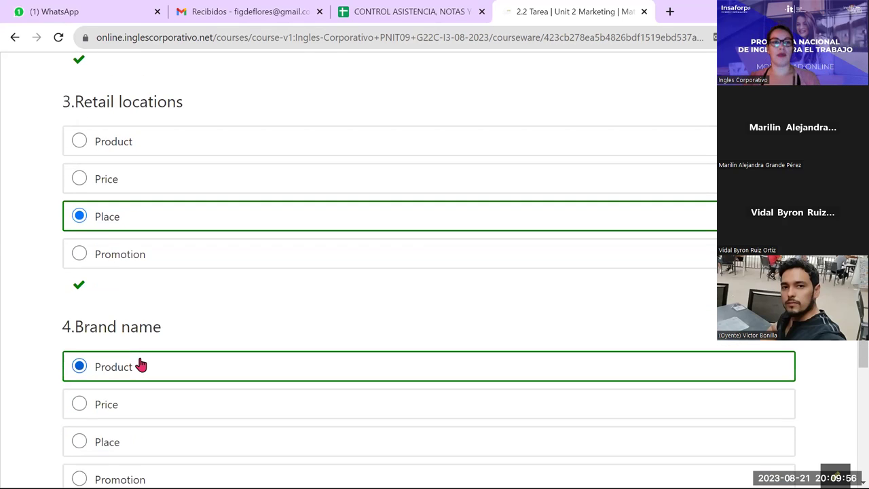
{"action": "scroll", "coordinate": [176, 348], "scroll_direction": "down", "scroll_amount": 5}
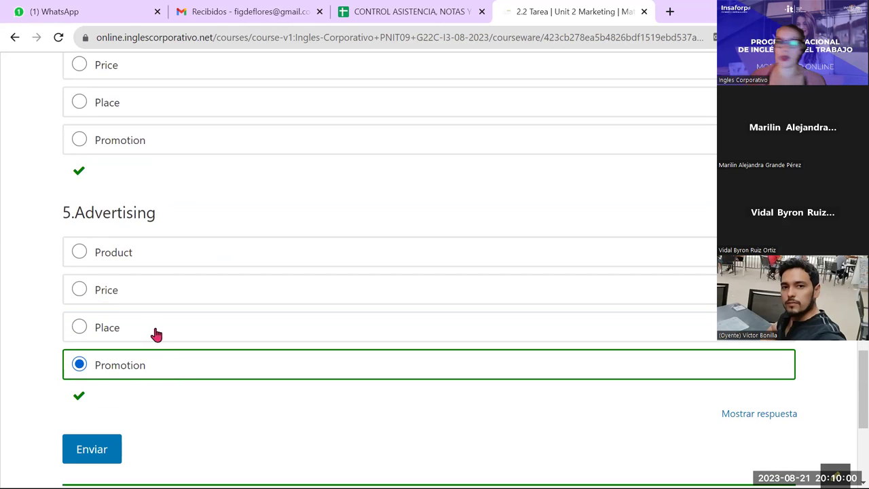
{"action": "scroll", "coordinate": [141, 341], "scroll_direction": "up", "scroll_amount": 10}
{"action": "scroll", "coordinate": [144, 343], "scroll_direction": "up", "scroll_amount": 15}
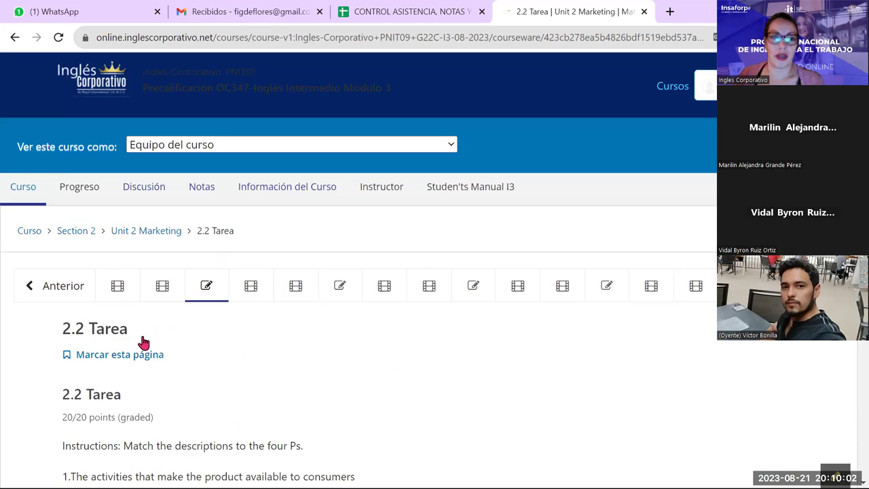
Open the 2.5 Tarea homework and choose Promotion for item 1 of the Nescafé product image
{"action": "left_click", "coordinate": [343, 299]}
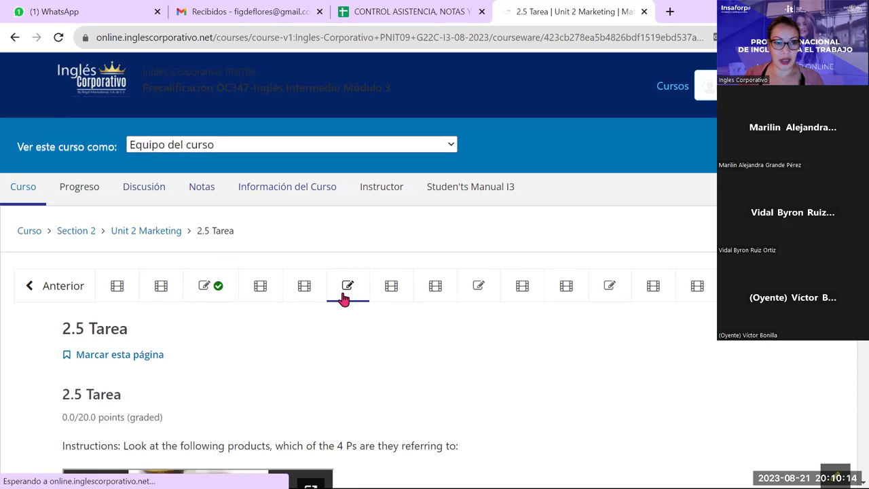
{"action": "scroll", "coordinate": [344, 298], "scroll_direction": "down", "scroll_amount": 3}
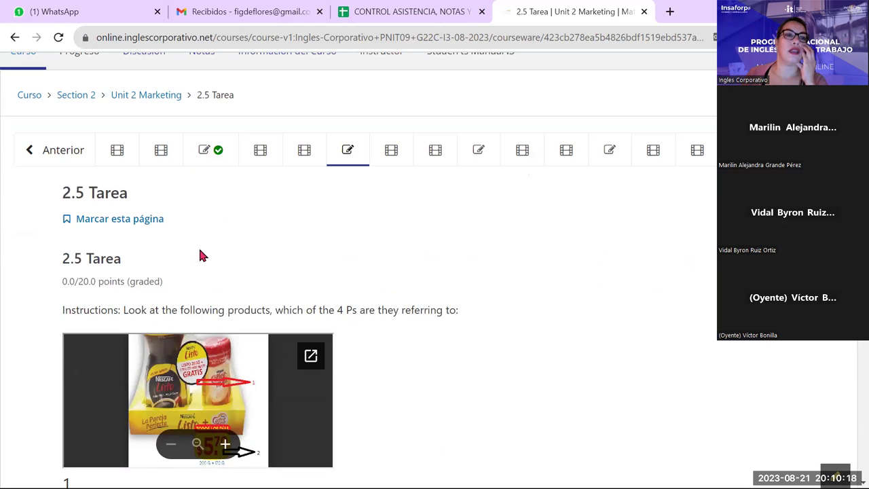
{"action": "scroll", "coordinate": [216, 281], "scroll_direction": "down", "scroll_amount": 2}
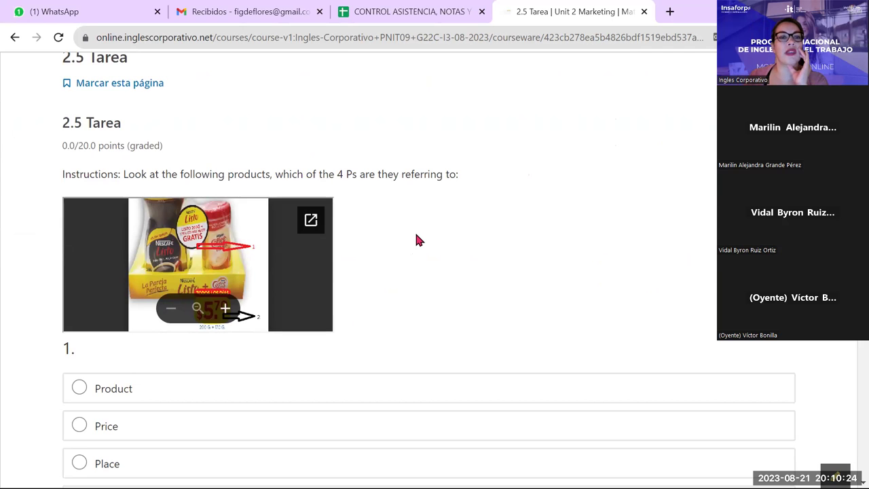
{"action": "scroll", "coordinate": [418, 240], "scroll_direction": "down", "scroll_amount": 1}
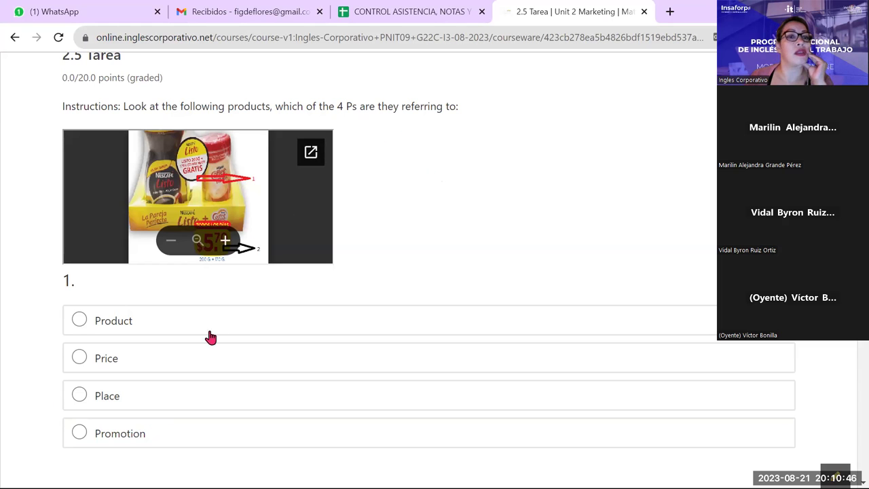
{"action": "left_click", "coordinate": [80, 435]}
Examine the Nescafé and Lido images, their numbered arrows and the questions for each in 2.5 Tarea
{"action": "scroll", "coordinate": [185, 384], "scroll_direction": "down", "scroll_amount": 5}
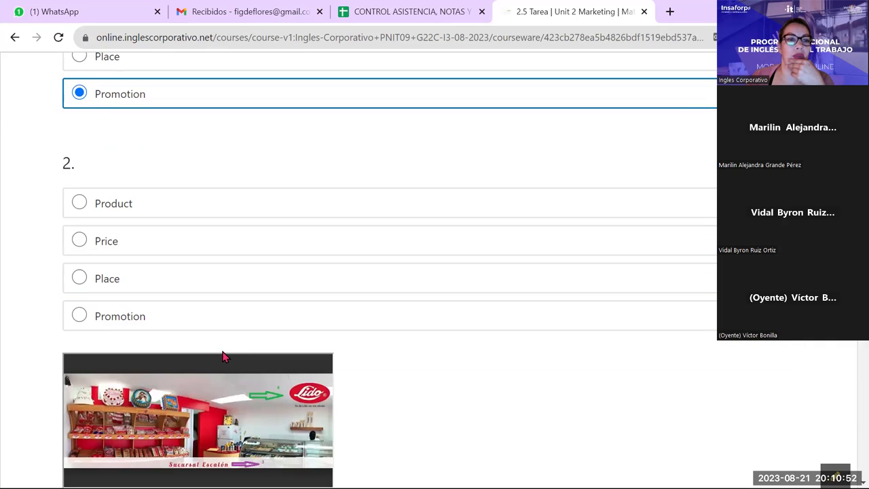
{"action": "scroll", "coordinate": [225, 357], "scroll_direction": "down", "scroll_amount": 1}
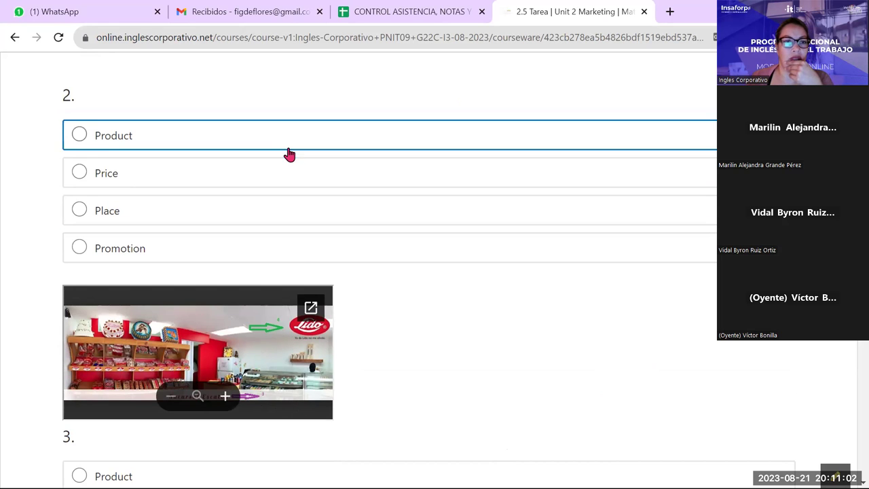
{"action": "scroll", "coordinate": [285, 163], "scroll_direction": "up", "scroll_amount": 5}
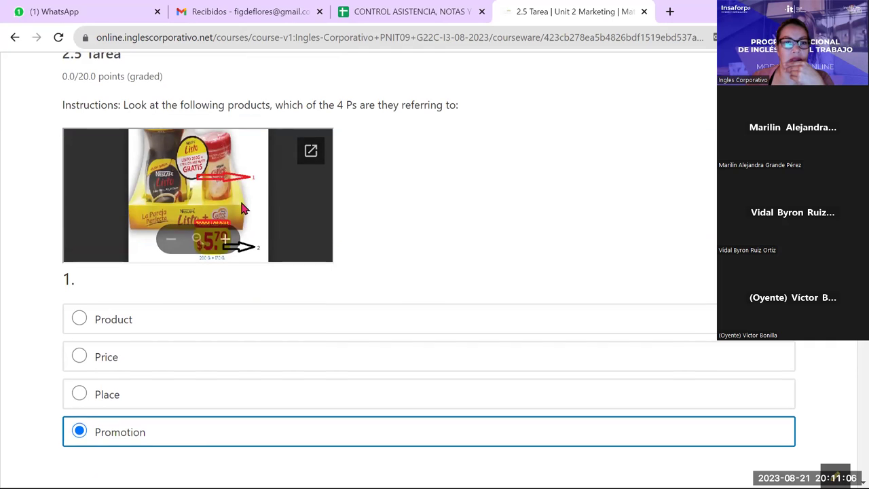
{"action": "scroll", "coordinate": [243, 208], "scroll_direction": "down", "scroll_amount": 2}
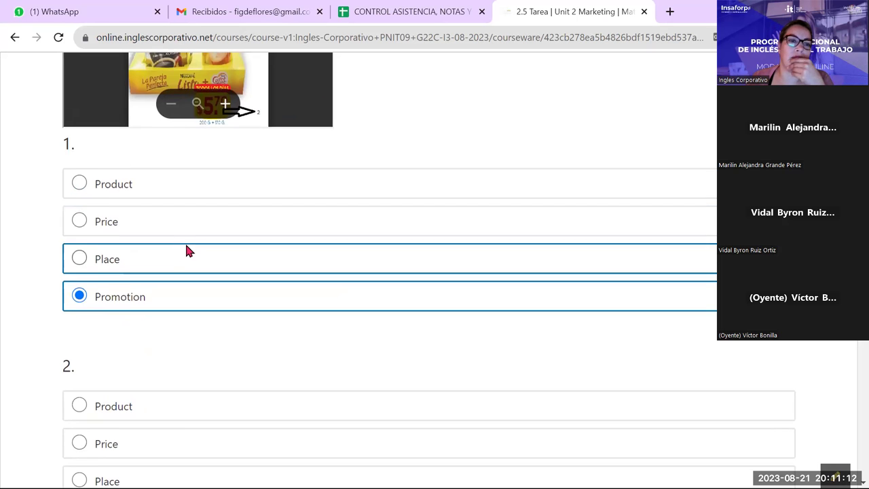
{"action": "scroll", "coordinate": [188, 251], "scroll_direction": "down", "scroll_amount": 3}
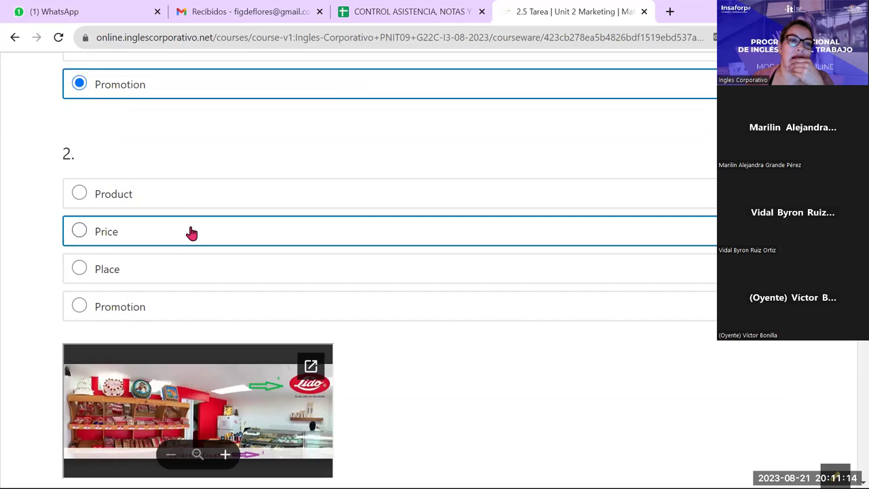
{"action": "scroll", "coordinate": [191, 232], "scroll_direction": "down", "scroll_amount": 2}
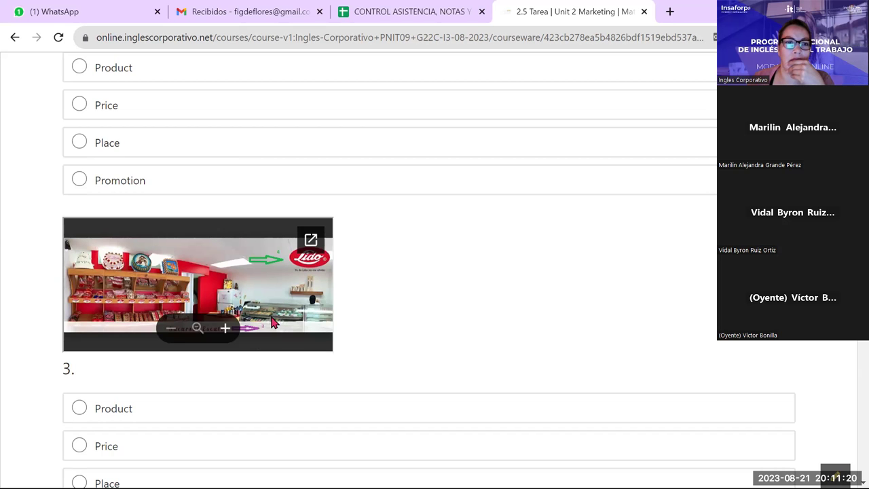
{"action": "scroll", "coordinate": [272, 324], "scroll_direction": "up", "scroll_amount": 3}
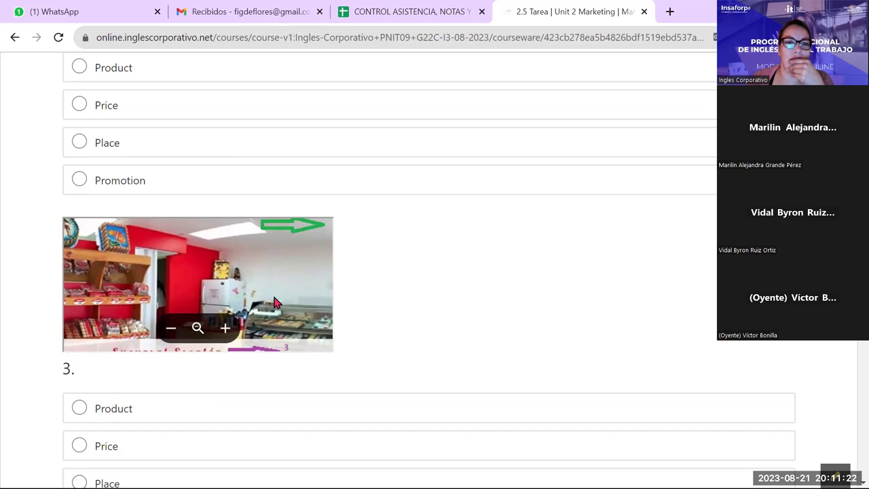
{"action": "scroll", "coordinate": [272, 292], "scroll_direction": "down", "scroll_amount": 3}
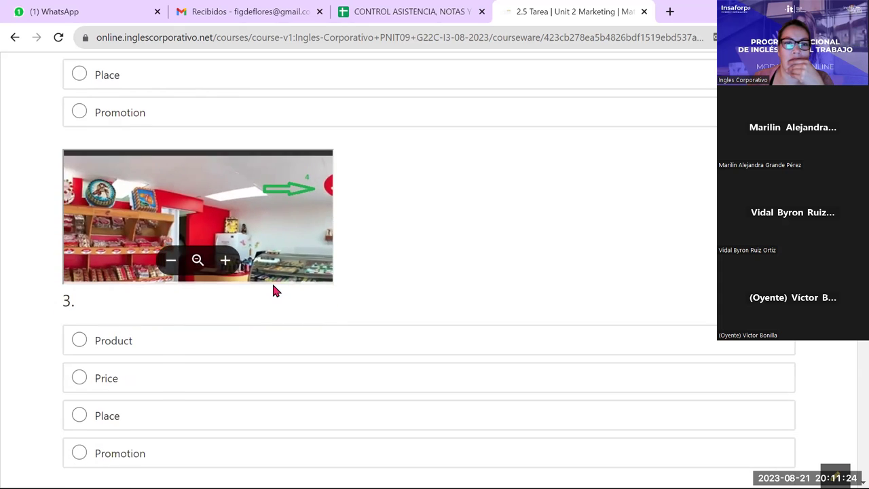
{"action": "scroll", "coordinate": [275, 291], "scroll_direction": "down", "scroll_amount": 1}
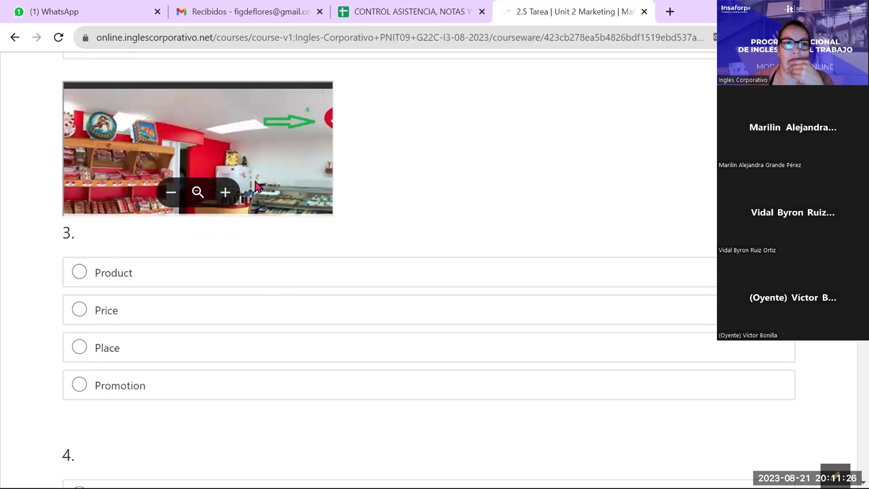
{"action": "scroll", "coordinate": [256, 182], "scroll_direction": "up", "scroll_amount": 1}
{"action": "scroll", "coordinate": [256, 184], "scroll_direction": "down", "scroll_amount": 3}
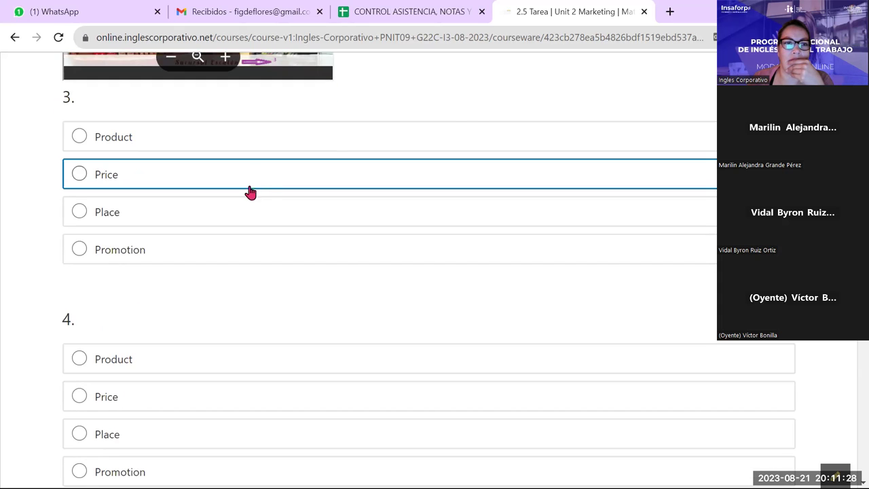
{"action": "scroll", "coordinate": [483, 112], "scroll_direction": "up", "scroll_amount": 6}
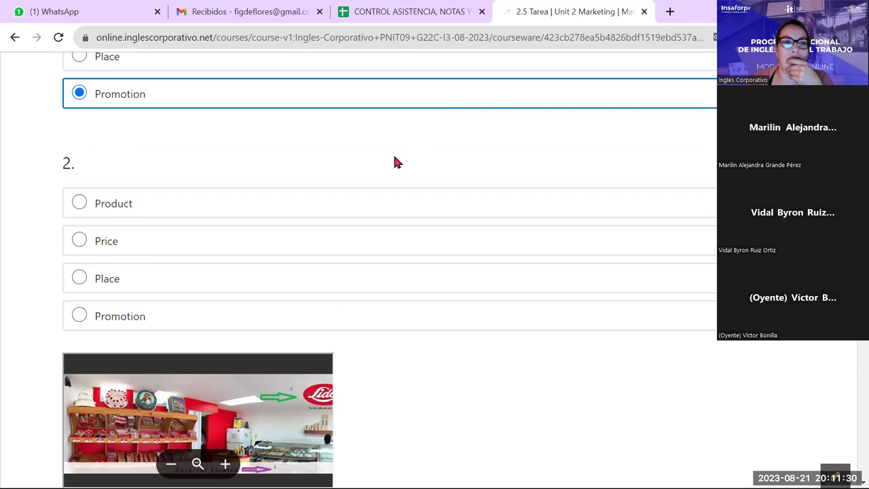
{"action": "scroll", "coordinate": [386, 200], "scroll_direction": "down", "scroll_amount": 6}
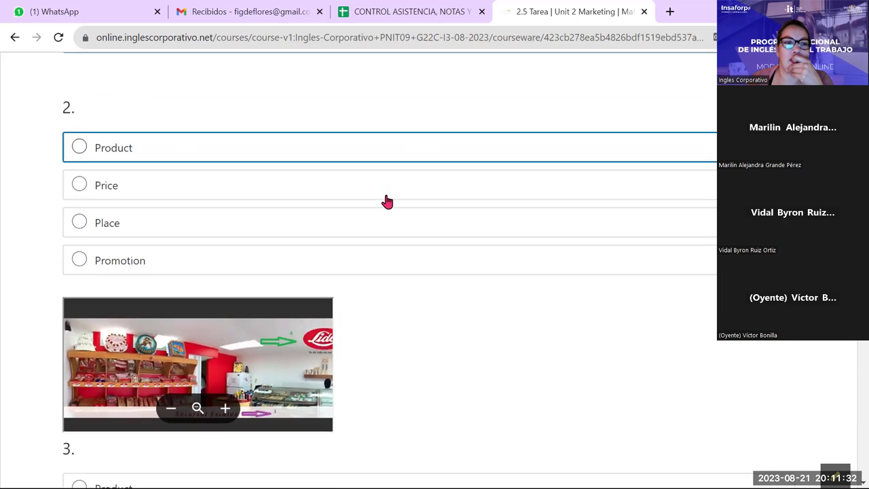
{"action": "scroll", "coordinate": [386, 201], "scroll_direction": "down", "scroll_amount": 12}
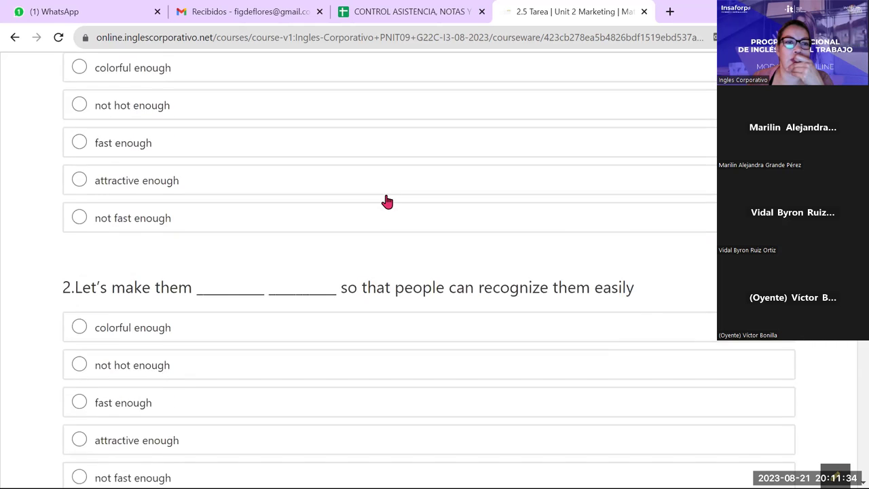
{"action": "scroll", "coordinate": [386, 201], "scroll_direction": "up", "scroll_amount": 20}
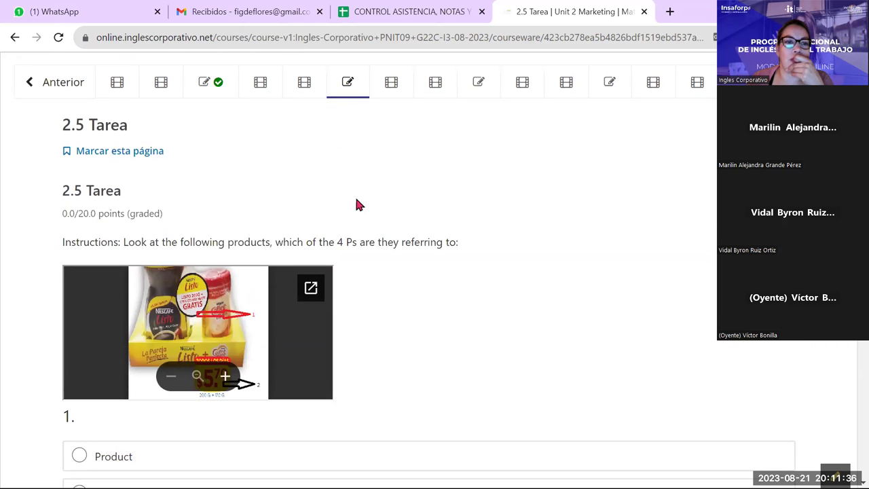
Recheck arrow 2 on the Nescafé image and choose Price for item 2
{"action": "scroll", "coordinate": [231, 234], "scroll_direction": "down", "scroll_amount": 3}
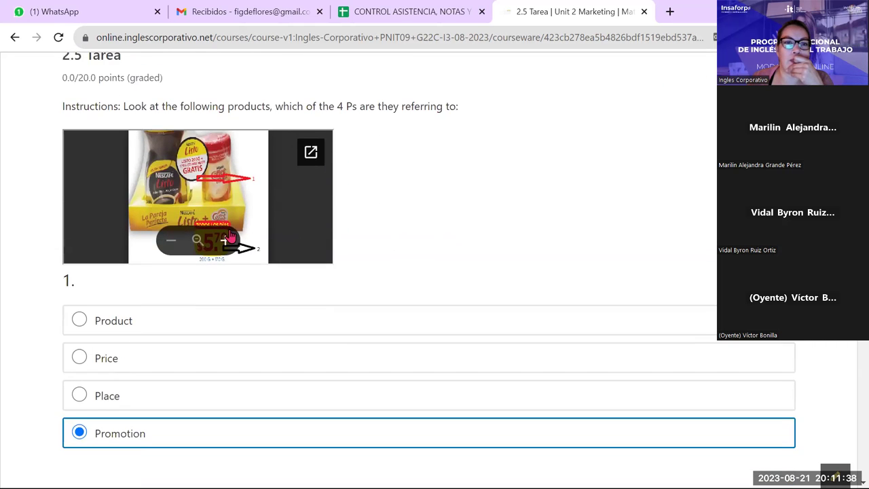
{"action": "scroll", "coordinate": [226, 214], "scroll_direction": "down", "scroll_amount": 5}
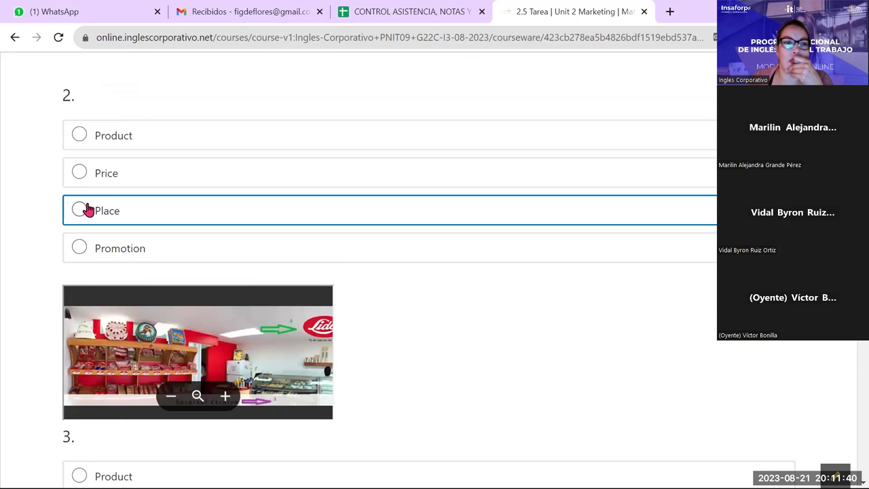
{"action": "left_click", "coordinate": [80, 180]}
{"action": "scroll", "coordinate": [302, 69], "scroll_direction": "up", "scroll_amount": 6}
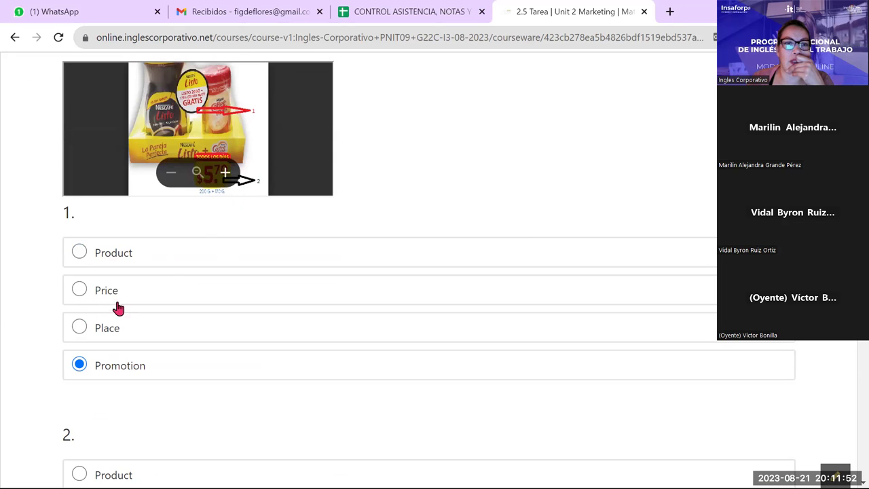
{"action": "scroll", "coordinate": [90, 413], "scroll_direction": "down", "scroll_amount": 3}
{"action": "left_click", "coordinate": [99, 400]}
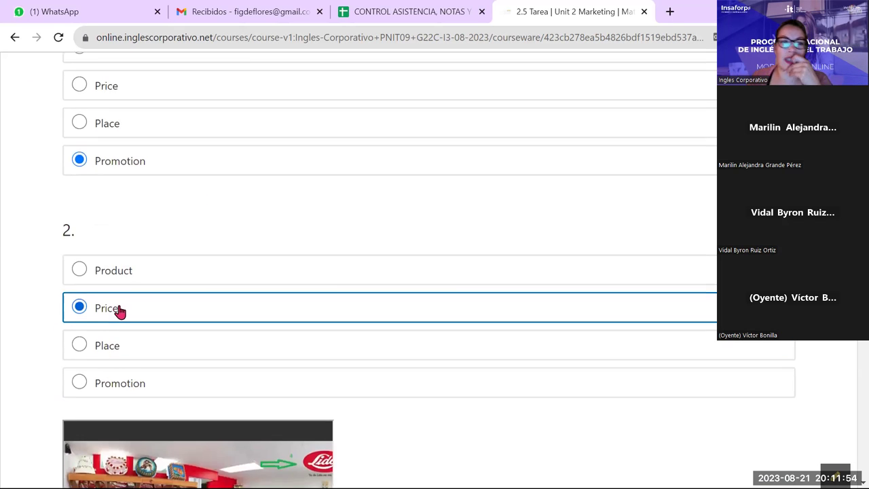
Answer the Lido store image questions, choosing Place for item 3 and Product for item 4
{"action": "scroll", "coordinate": [116, 306], "scroll_direction": "down", "scroll_amount": 2}
{"action": "scroll", "coordinate": [332, 332], "scroll_direction": "down", "scroll_amount": 2}
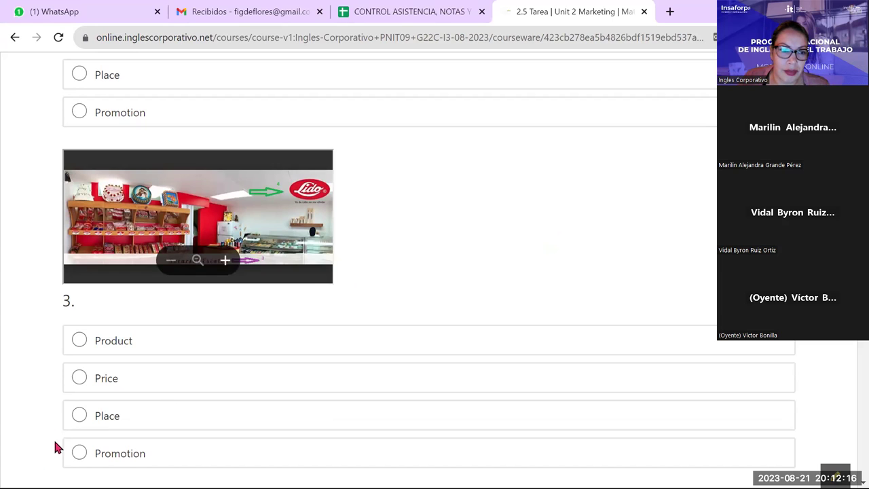
{"action": "left_click", "coordinate": [78, 421]}
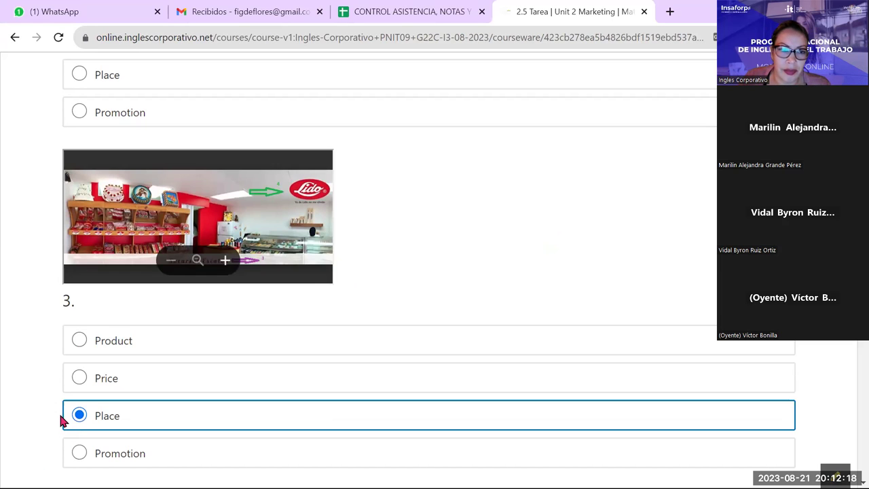
{"action": "left_click", "coordinate": [78, 340]}
{"action": "scroll", "coordinate": [129, 333], "scroll_direction": "down", "scroll_amount": 3}
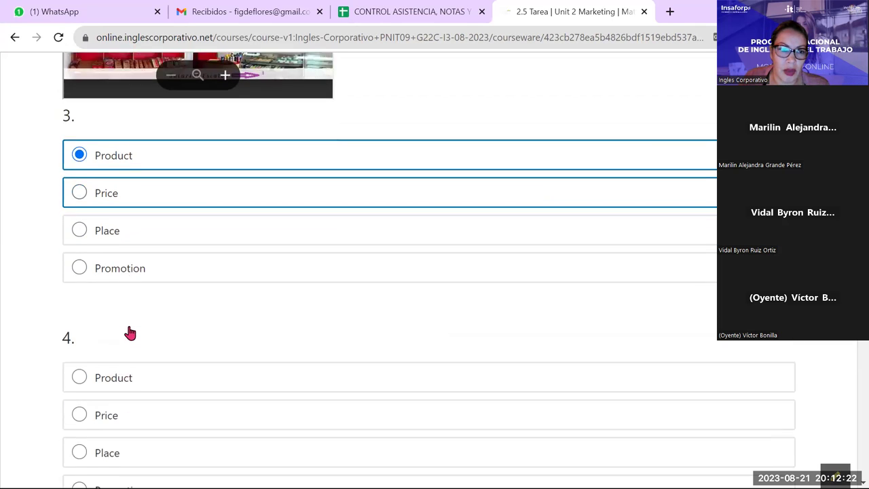
{"action": "left_click", "coordinate": [79, 211]}
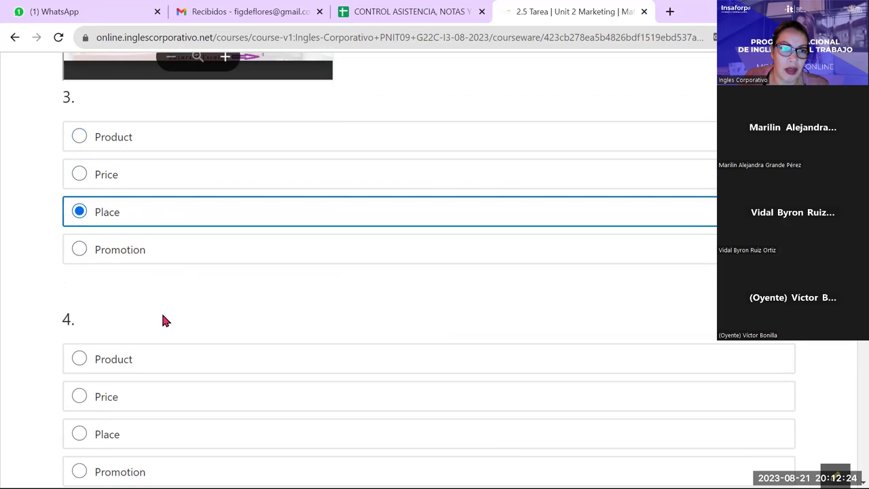
{"action": "left_click", "coordinate": [77, 139]}
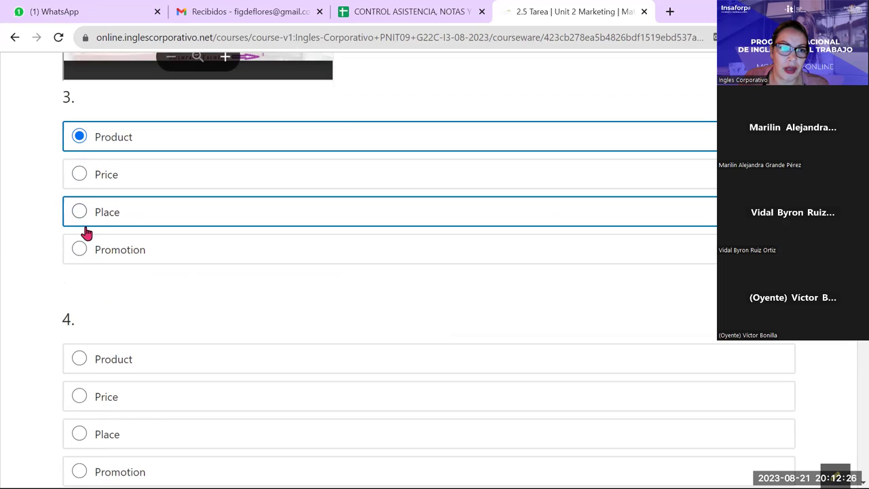
{"action": "left_click", "coordinate": [79, 212]}
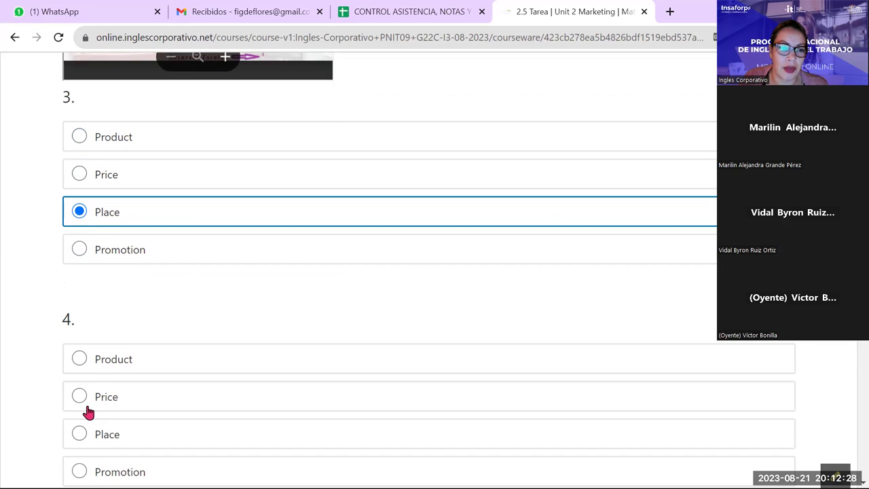
{"action": "left_click", "coordinate": [80, 360]}
Complete sentence 1 about the phone with "not fast enough" and sentence 2 about easy recognition with "colorful enough"
{"action": "scroll", "coordinate": [141, 377], "scroll_direction": "down", "scroll_amount": 4}
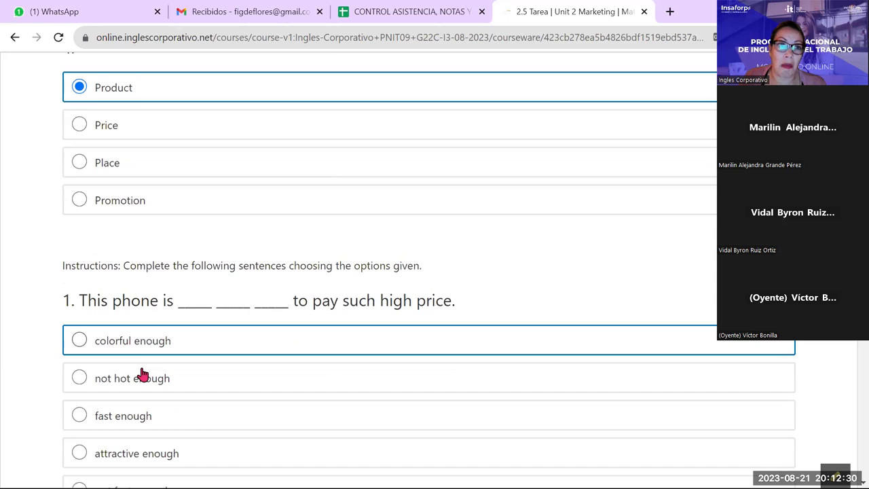
{"action": "scroll", "coordinate": [139, 375], "scroll_direction": "down", "scroll_amount": 1}
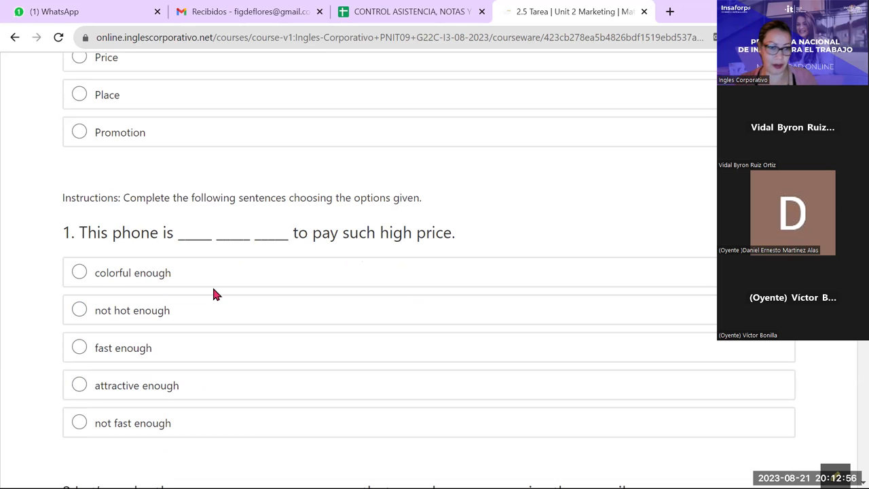
{"action": "left_click", "coordinate": [80, 423]}
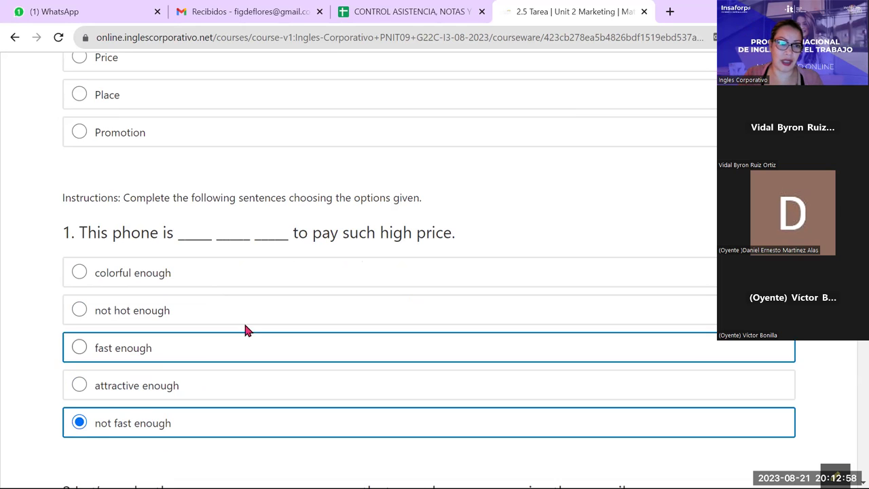
{"action": "scroll", "coordinate": [278, 302], "scroll_direction": "down", "scroll_amount": 2}
{"action": "scroll", "coordinate": [305, 311], "scroll_direction": "down", "scroll_amount": 1}
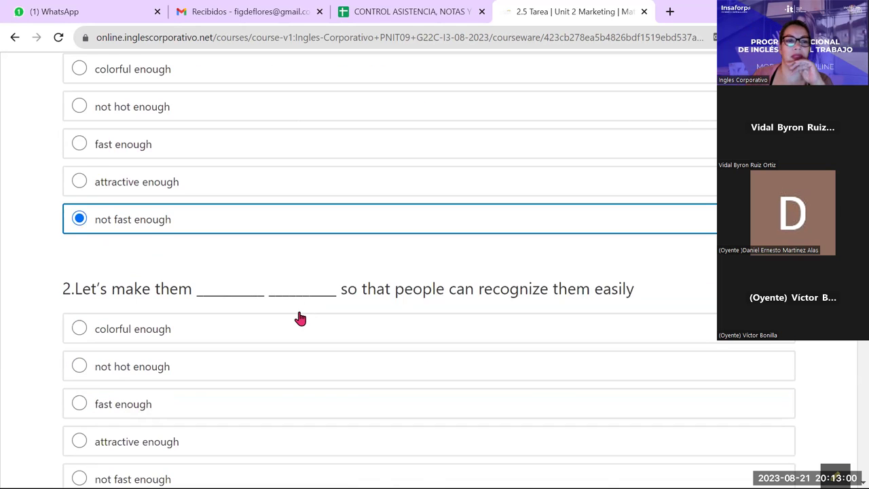
{"action": "scroll", "coordinate": [299, 316], "scroll_direction": "down", "scroll_amount": 2}
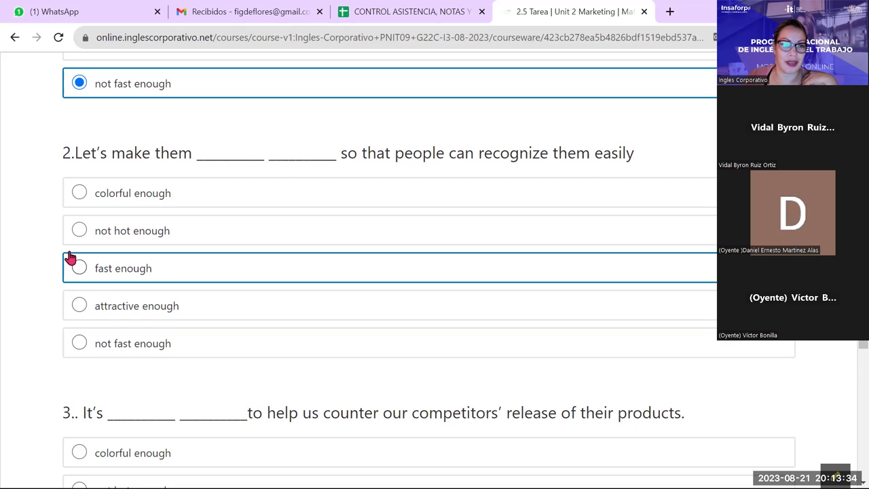
{"action": "left_click", "coordinate": [78, 193]}
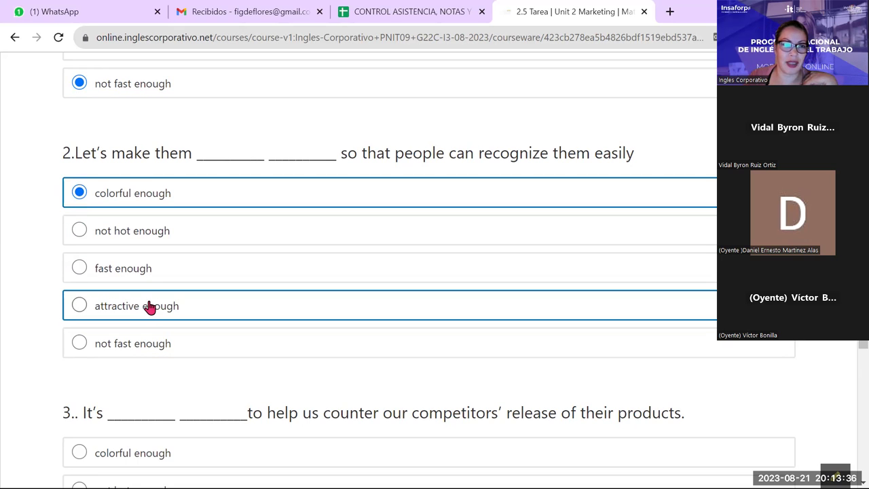
Complete sentence 3 about countering competitors with "fast enough" and sentence 4 about losing ground with "attractive enough"
{"action": "scroll", "coordinate": [150, 307], "scroll_direction": "down", "scroll_amount": 3}
{"action": "scroll", "coordinate": [155, 316], "scroll_direction": "down", "scroll_amount": 1}
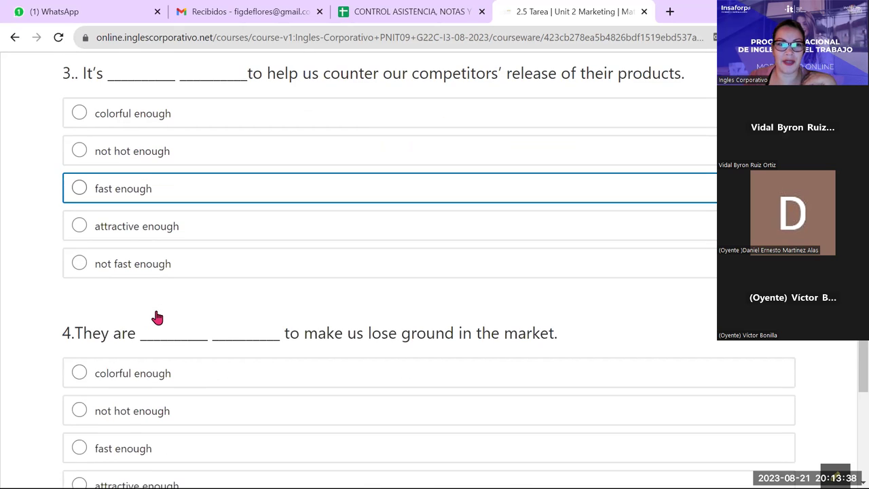
{"action": "scroll", "coordinate": [155, 316], "scroll_direction": "up", "scroll_amount": 1}
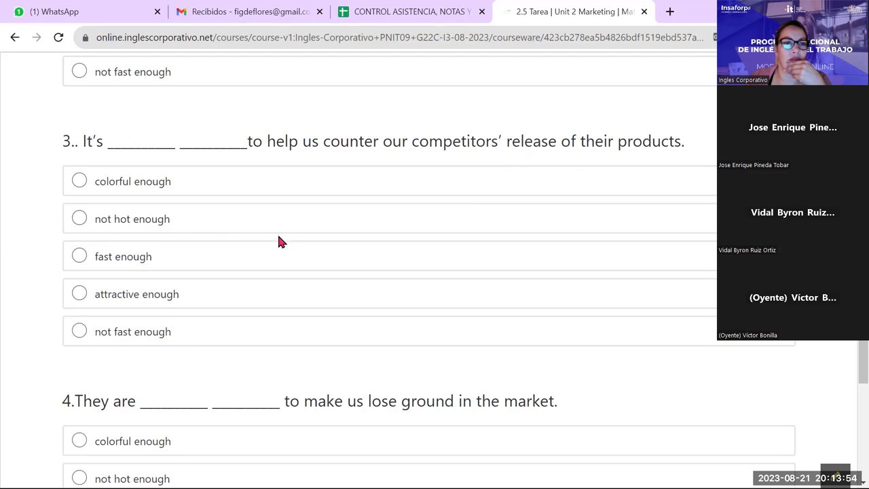
{"action": "left_click", "coordinate": [80, 258]}
{"action": "scroll", "coordinate": [239, 330], "scroll_direction": "down", "scroll_amount": 3}
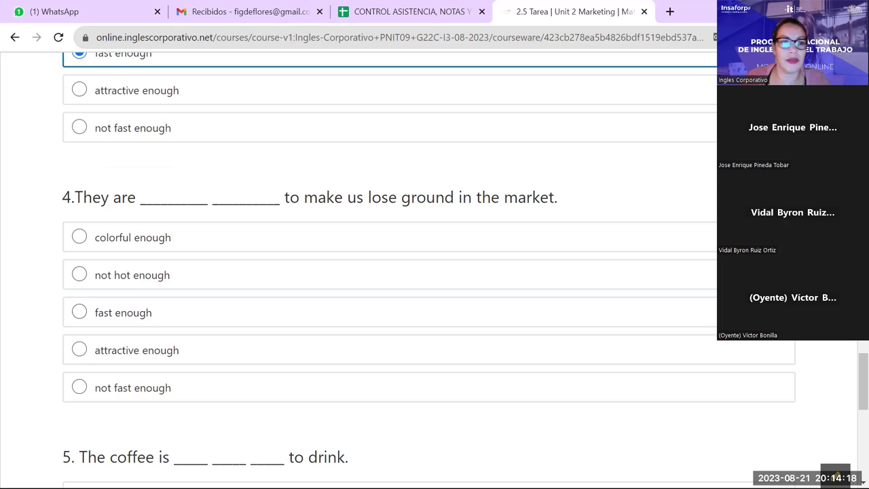
{"action": "left_click", "coordinate": [79, 348]}
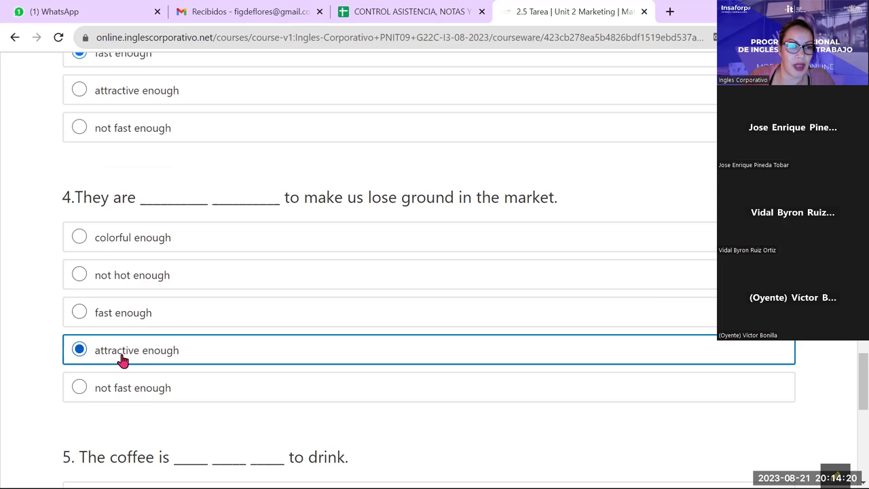
{"action": "scroll", "coordinate": [133, 358], "scroll_direction": "down", "scroll_amount": 4}
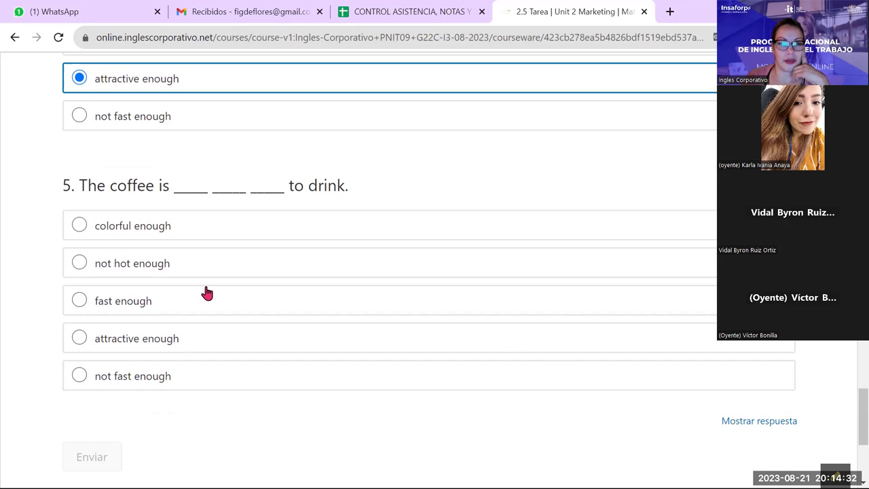
Complete sentence 5 about the coffee with "not hot enough" and submit the 2.5 Tarea answers
{"action": "left_click", "coordinate": [169, 265]}
{"action": "left_click", "coordinate": [98, 457]}
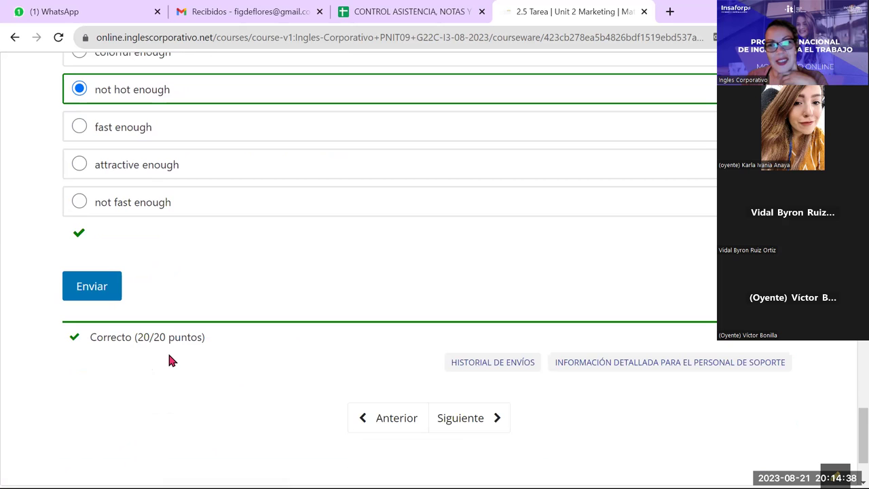
Review the graded answers to the four Ps image questions, items 1 to 4, from the beginning of 2.5 Tarea
{"action": "scroll", "coordinate": [169, 359], "scroll_direction": "up", "scroll_amount": 15}
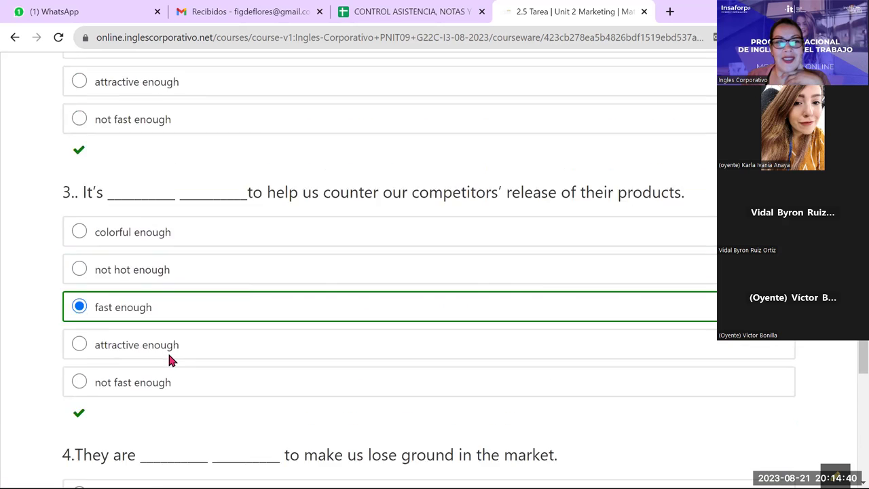
{"action": "scroll", "coordinate": [169, 358], "scroll_direction": "up", "scroll_amount": 15}
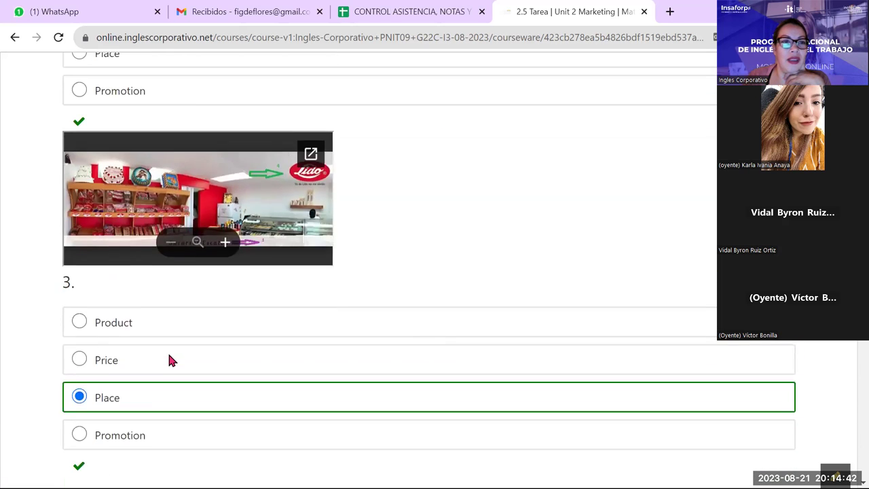
{"action": "scroll", "coordinate": [172, 360], "scroll_direction": "up", "scroll_amount": 2}
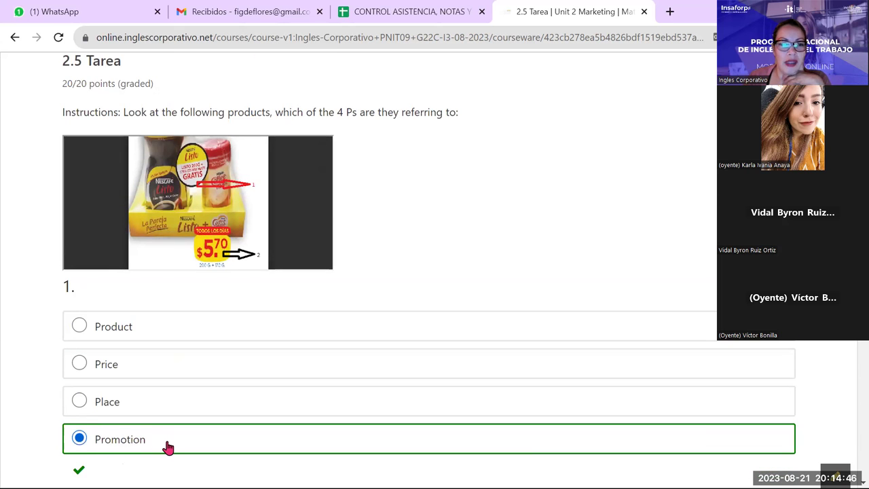
{"action": "scroll", "coordinate": [170, 445], "scroll_direction": "down", "scroll_amount": 3}
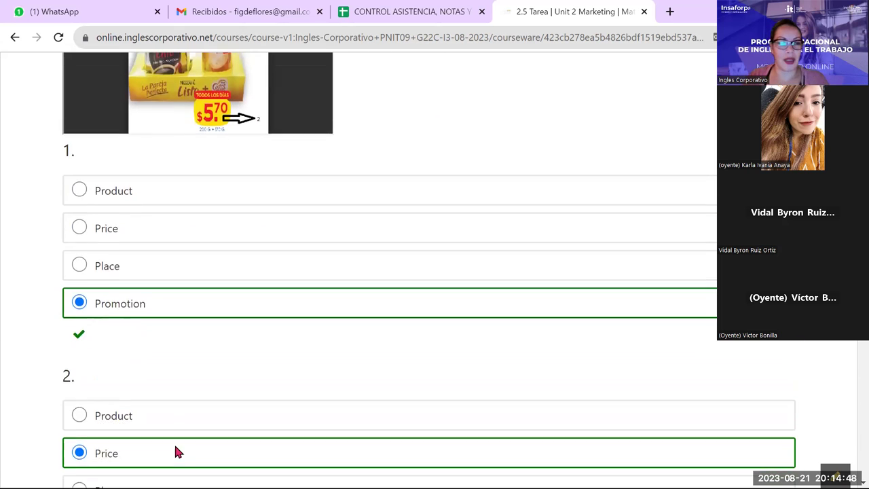
{"action": "scroll", "coordinate": [173, 394], "scroll_direction": "down", "scroll_amount": 6}
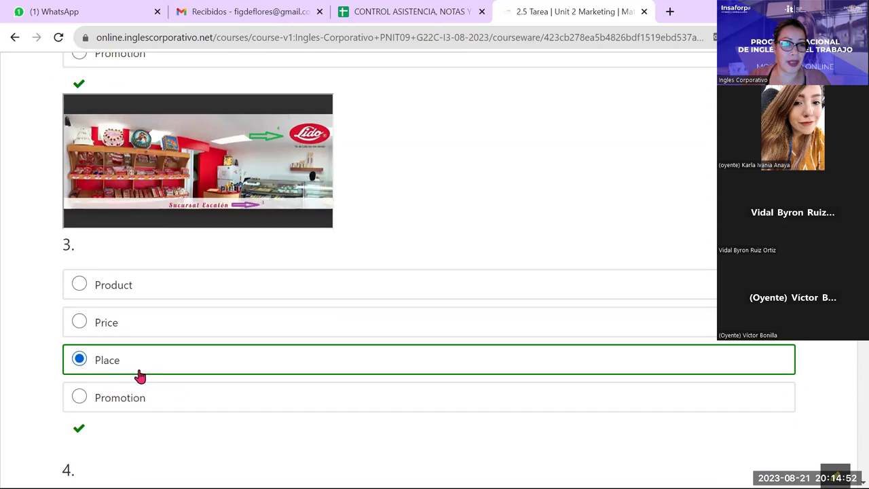
{"action": "scroll", "coordinate": [141, 374], "scroll_direction": "down", "scroll_amount": 3}
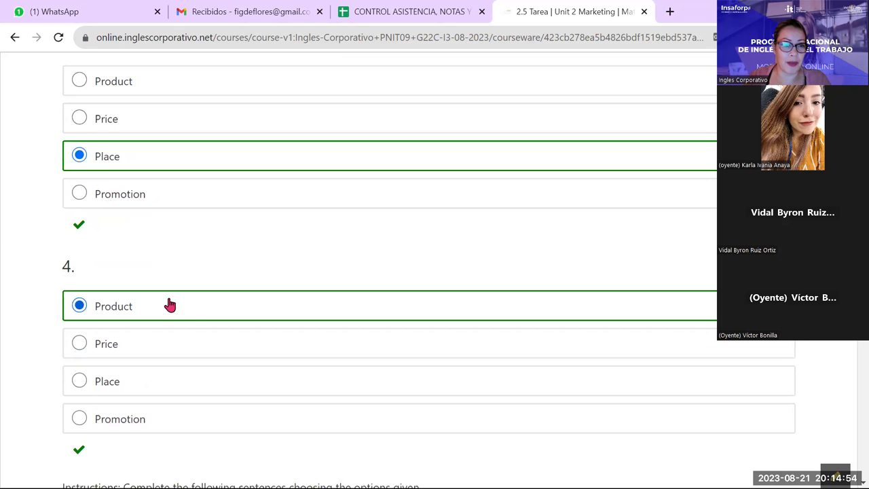
Review the graded answers to the five "enough" sentence completions in 2.5 Tarea
{"action": "scroll", "coordinate": [193, 313], "scroll_direction": "down", "scroll_amount": 3}
{"action": "scroll", "coordinate": [194, 313], "scroll_direction": "down", "scroll_amount": 1}
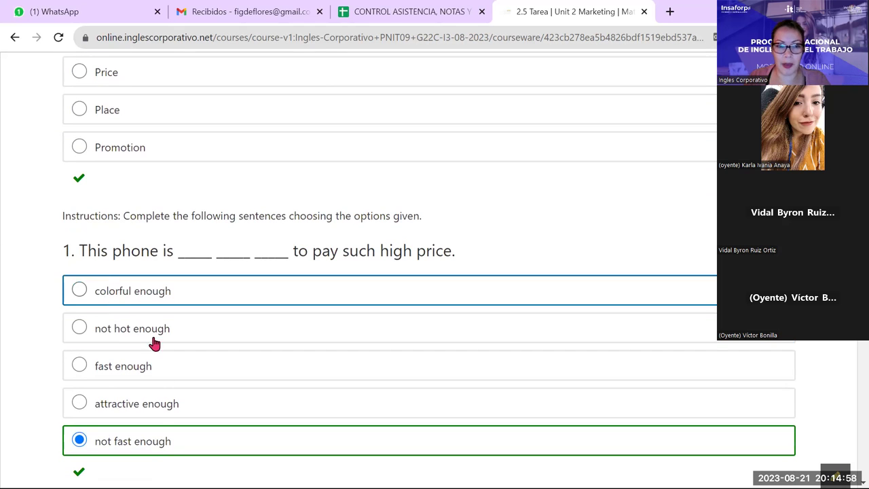
{"action": "scroll", "coordinate": [152, 447], "scroll_direction": "down", "scroll_amount": 1}
{"action": "scroll", "coordinate": [153, 447], "scroll_direction": "down", "scroll_amount": 3}
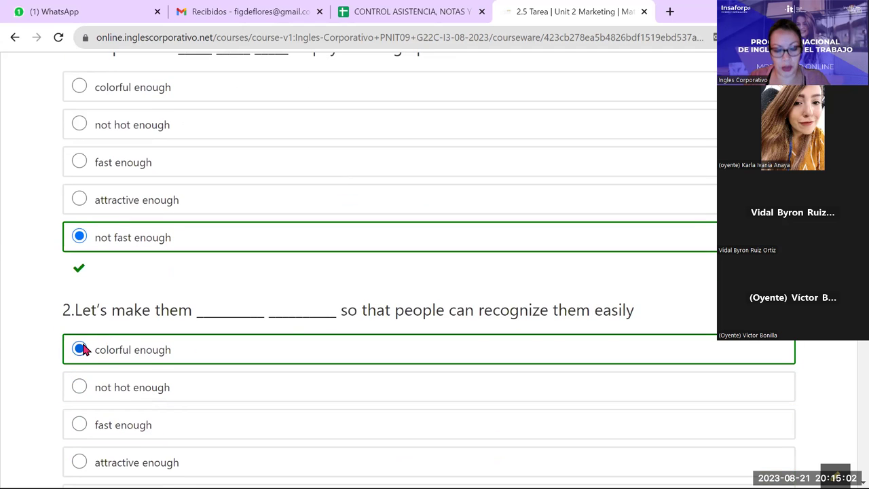
{"action": "scroll", "coordinate": [84, 356], "scroll_direction": "down", "scroll_amount": 2}
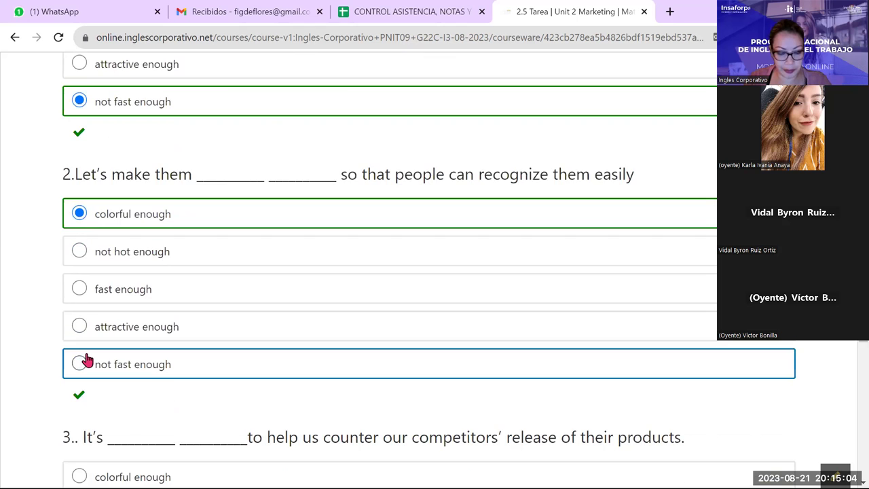
{"action": "scroll", "coordinate": [87, 361], "scroll_direction": "down", "scroll_amount": 3}
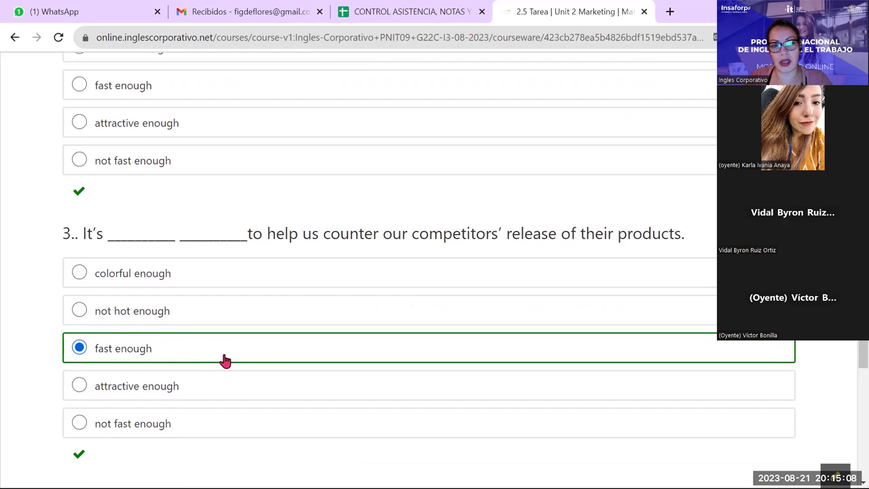
{"action": "scroll", "coordinate": [225, 360], "scroll_direction": "down", "scroll_amount": 1}
{"action": "scroll", "coordinate": [231, 360], "scroll_direction": "down", "scroll_amount": 2}
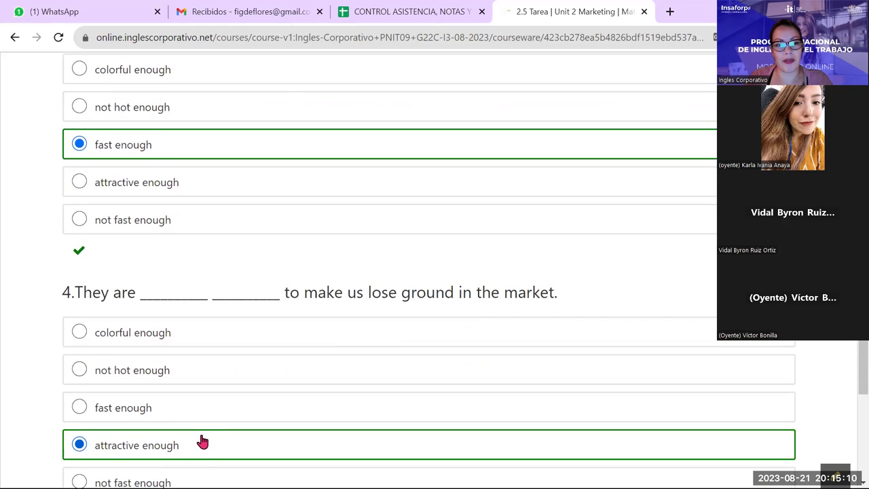
{"action": "scroll", "coordinate": [203, 445], "scroll_direction": "down", "scroll_amount": 5}
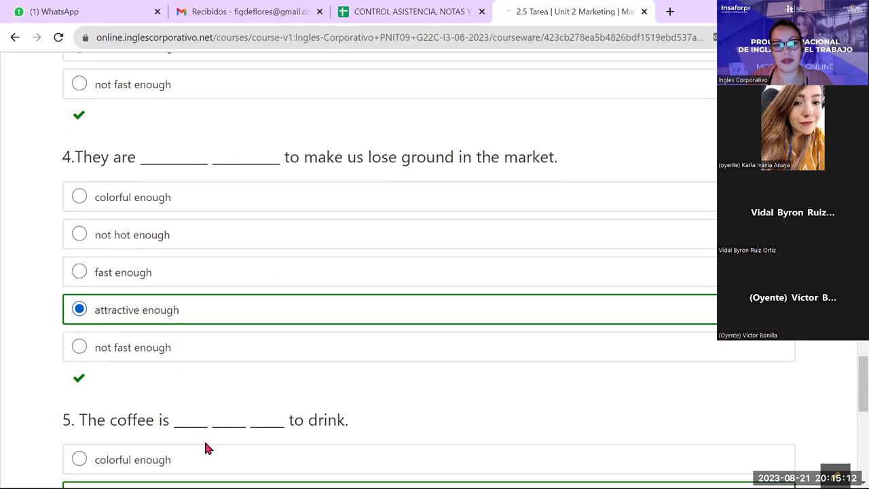
{"action": "scroll", "coordinate": [211, 440], "scroll_direction": "down", "scroll_amount": 1}
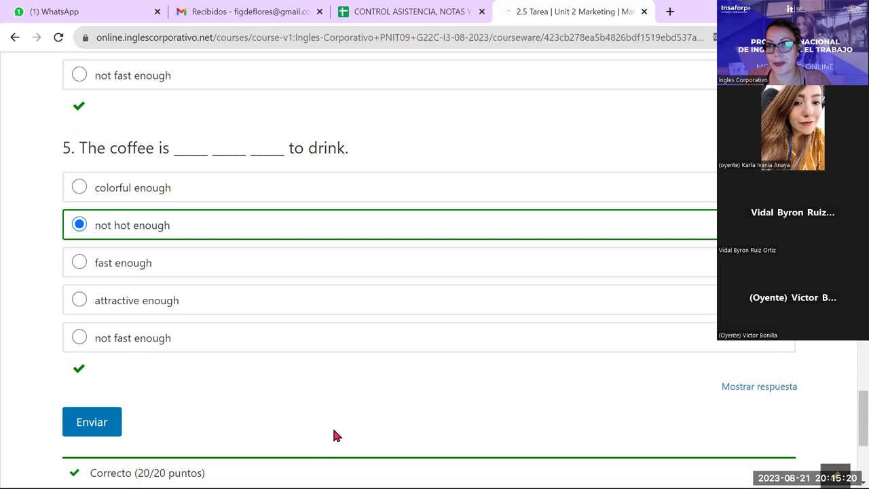
Return to the unit's activity navigation and open the 2.8 Tarea exercise
{"action": "scroll", "coordinate": [332, 427], "scroll_direction": "up", "scroll_amount": 8}
{"action": "scroll", "coordinate": [341, 428], "scroll_direction": "up", "scroll_amount": 14}
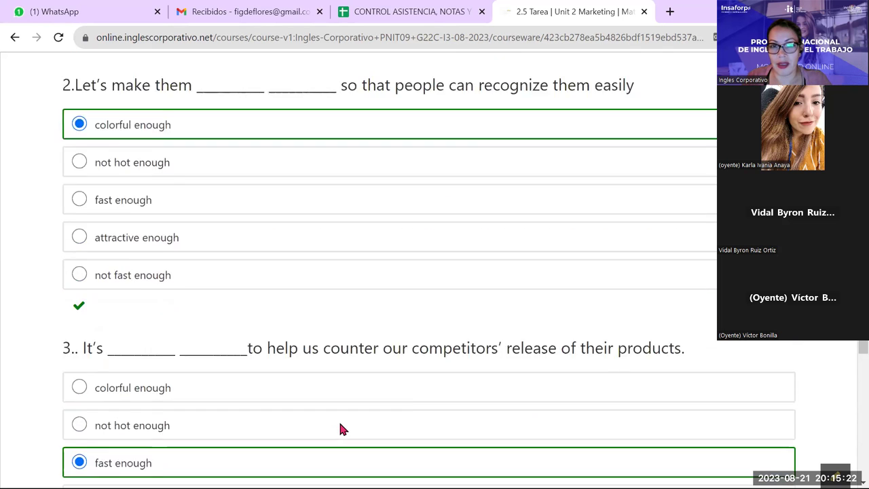
{"action": "scroll", "coordinate": [341, 429], "scroll_direction": "up", "scroll_amount": 10}
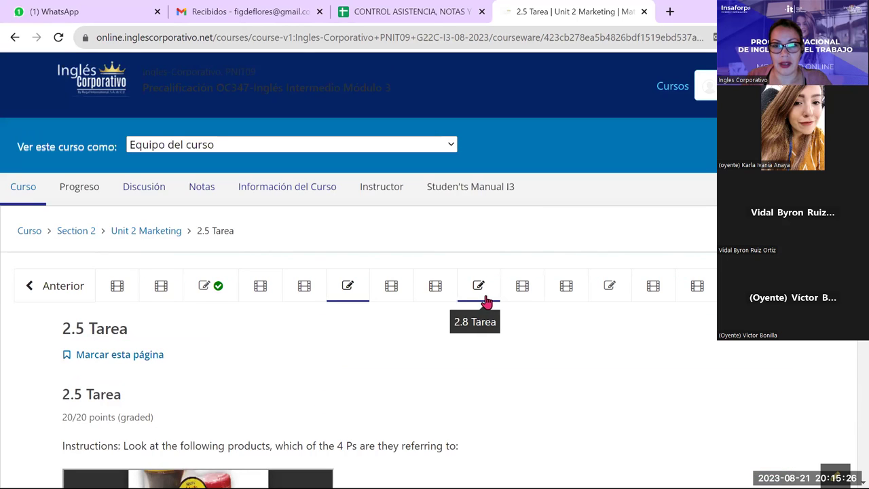
{"action": "left_click", "coordinate": [494, 302]}
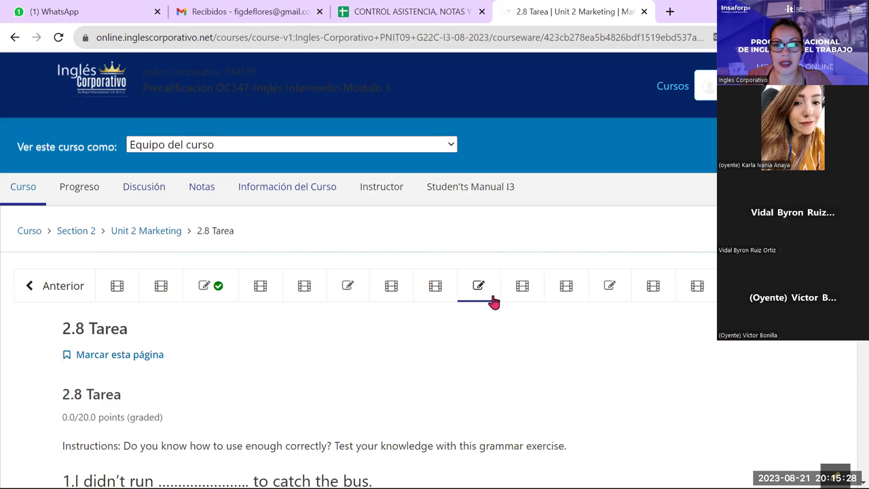
Read the 2.8 Tarea instructions and complete sentence 1 about catching the bus with "fast enough"
{"action": "scroll", "coordinate": [495, 303], "scroll_direction": "down", "scroll_amount": 2}
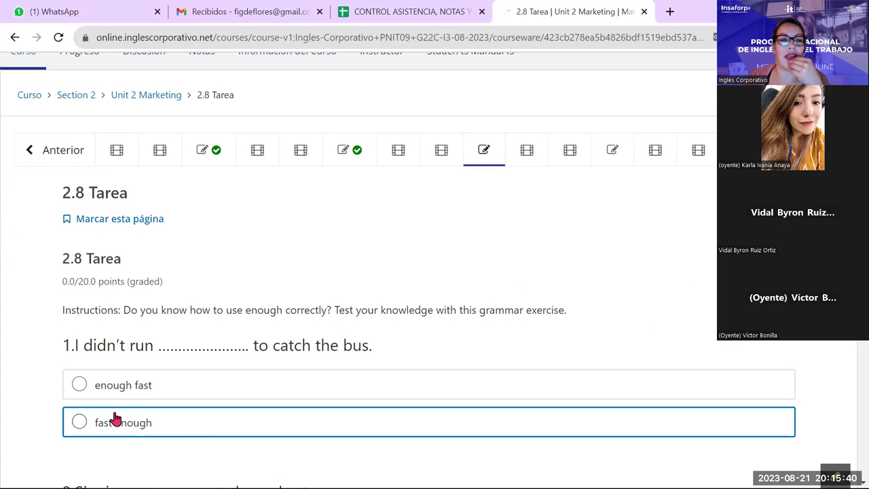
{"action": "scroll", "coordinate": [114, 418], "scroll_direction": "down", "scroll_amount": 1}
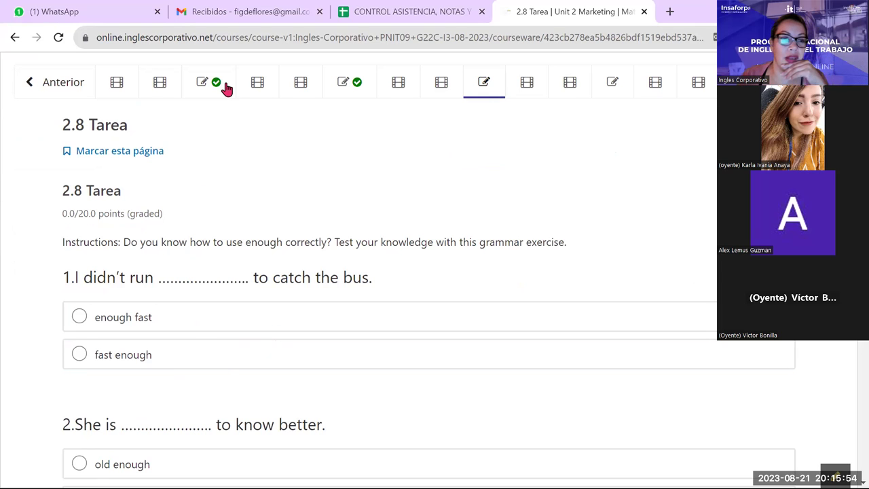
{"action": "left_click", "coordinate": [79, 355]}
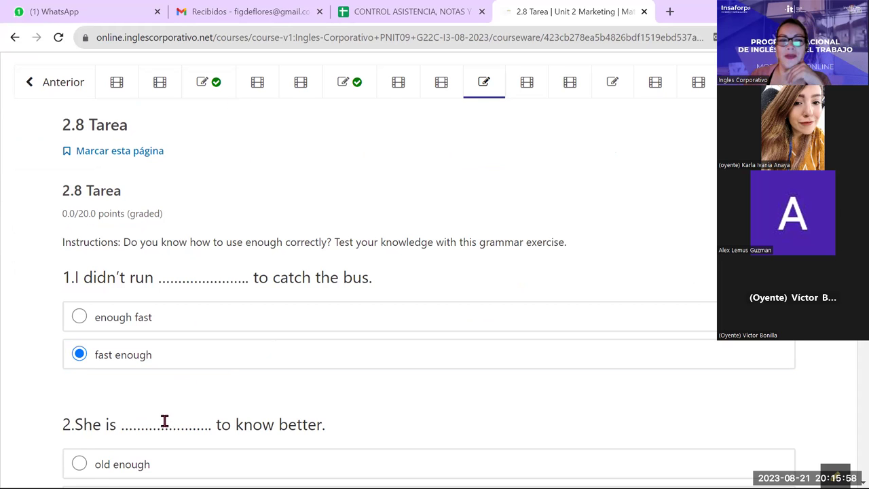
{"action": "scroll", "coordinate": [169, 392], "scroll_direction": "down", "scroll_amount": 3}
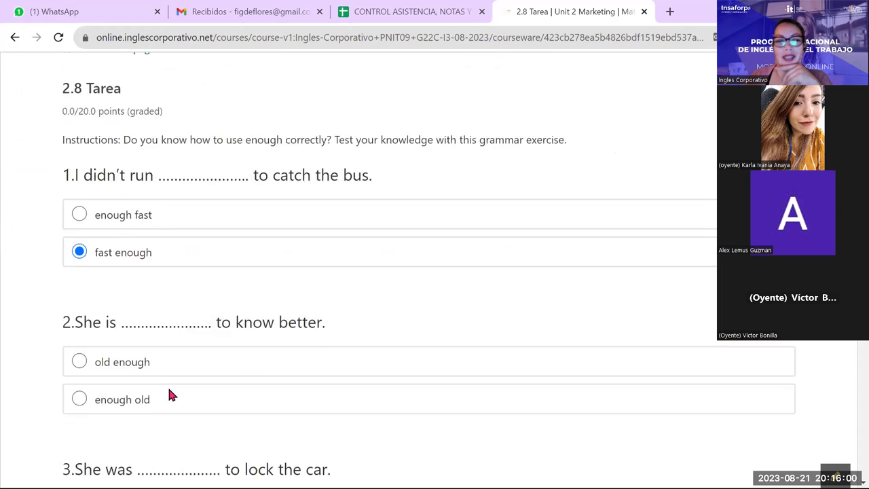